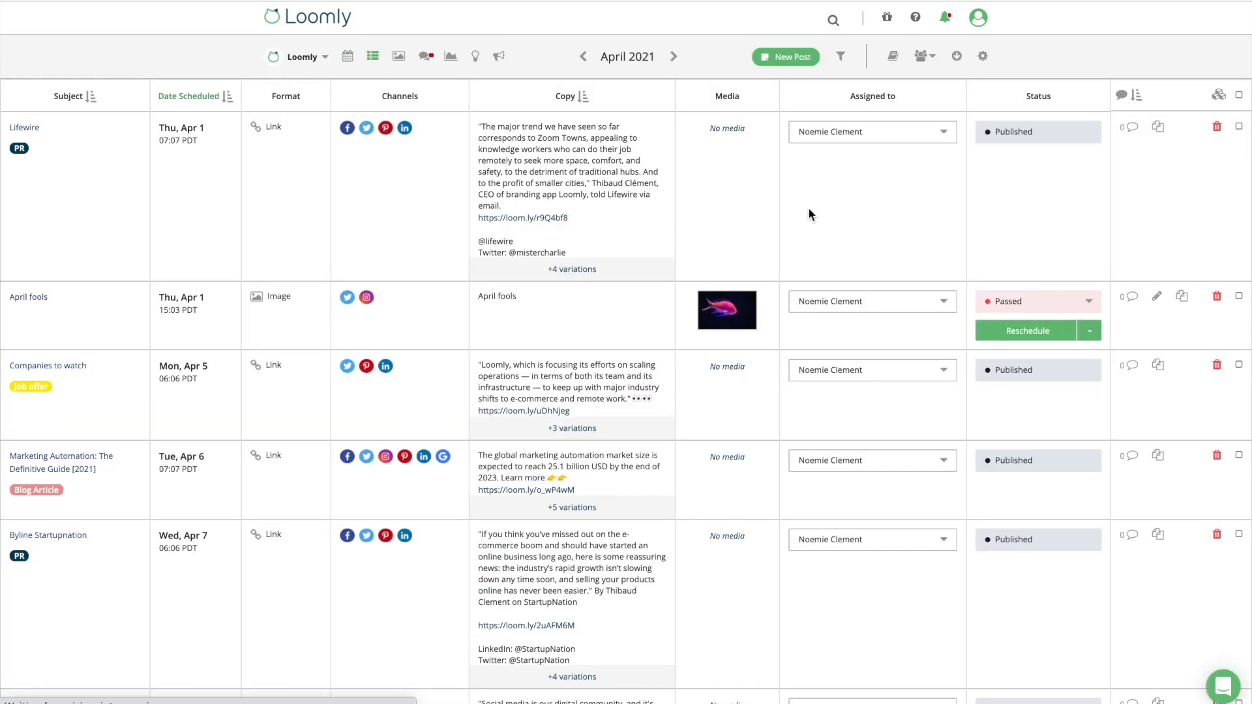
Bring up the Invite / Notify Collaborators menu from the calendar toolbar.
click(924, 56)
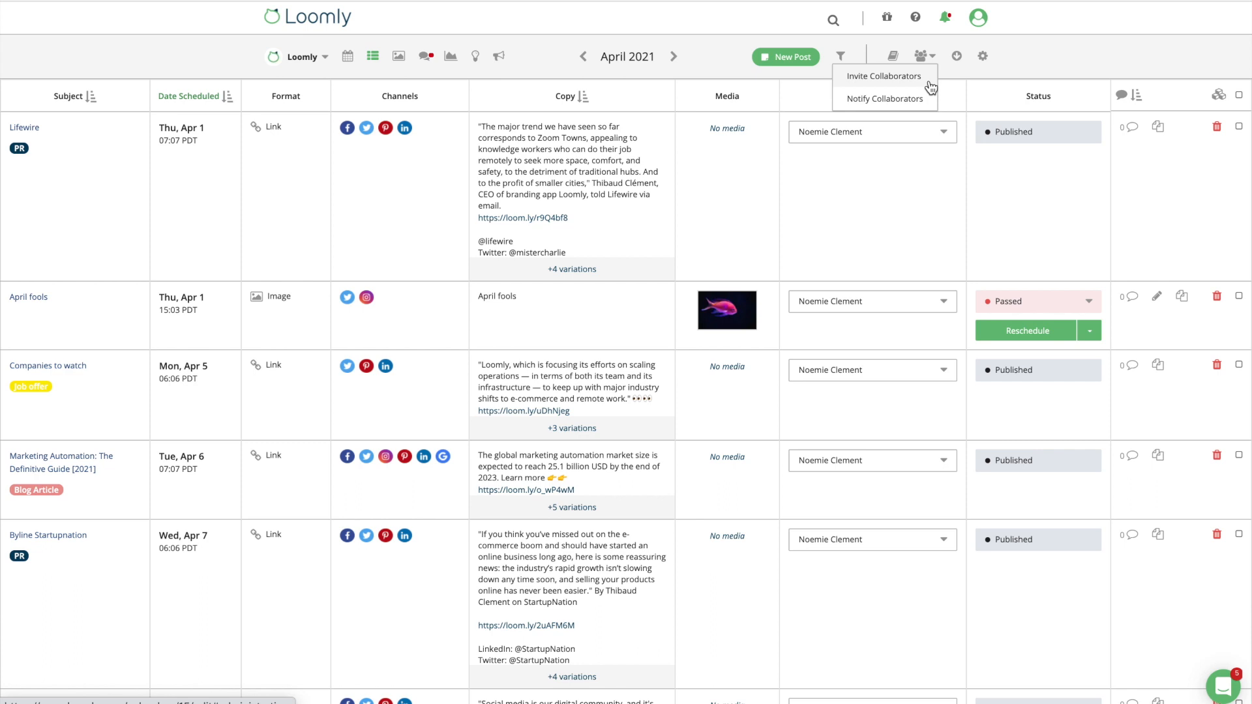
Send an Editor invite to a new collaborator's e-mail address from the Calendar Settings Collaborators page.
click(982, 56)
click(517, 146)
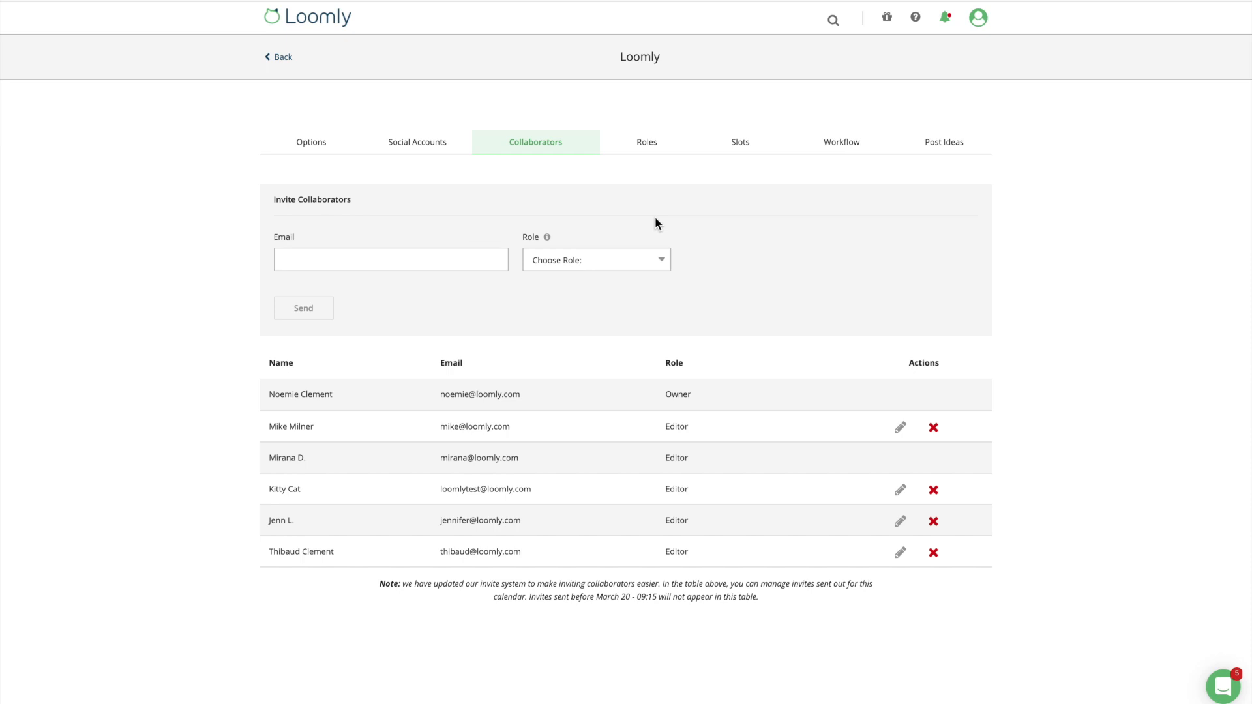
click(431, 262)
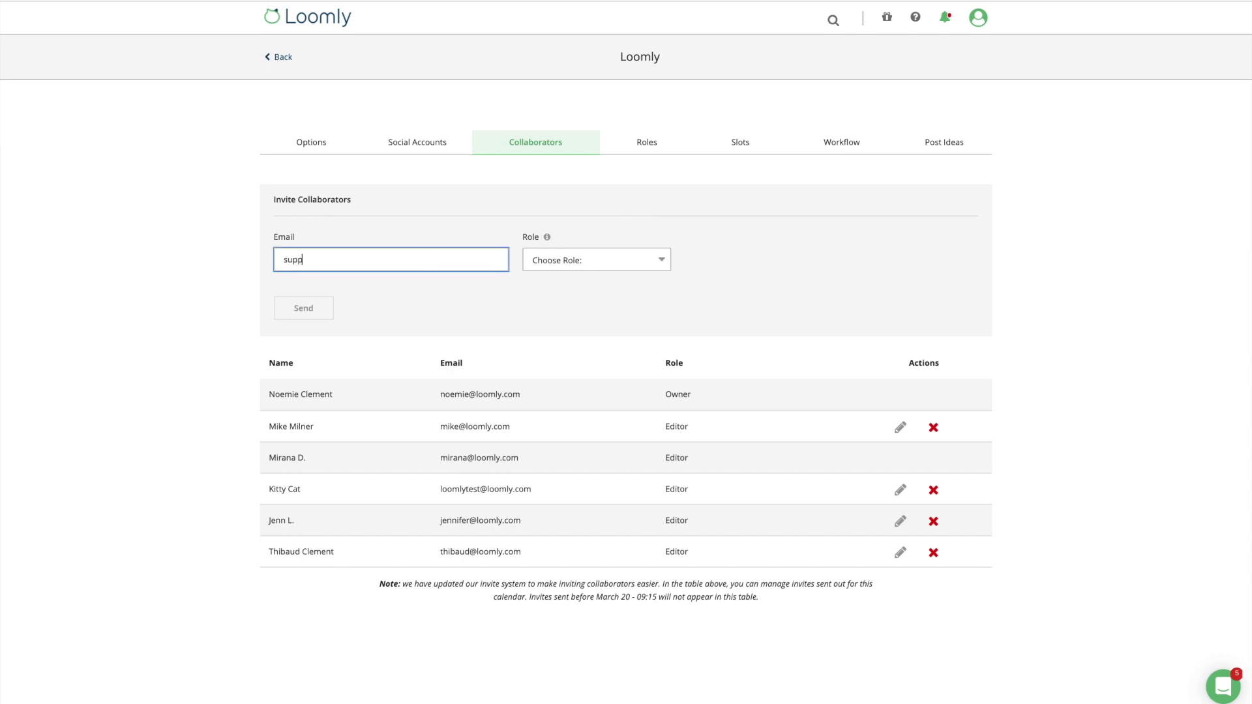
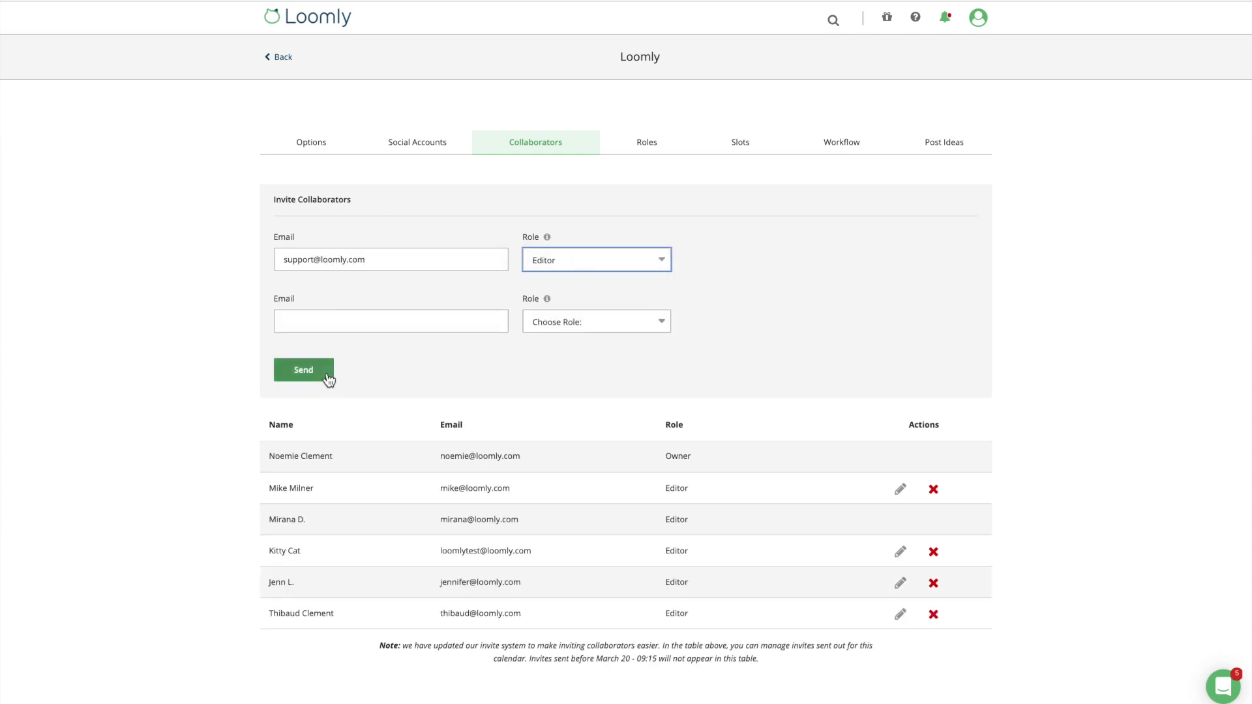
click(327, 376)
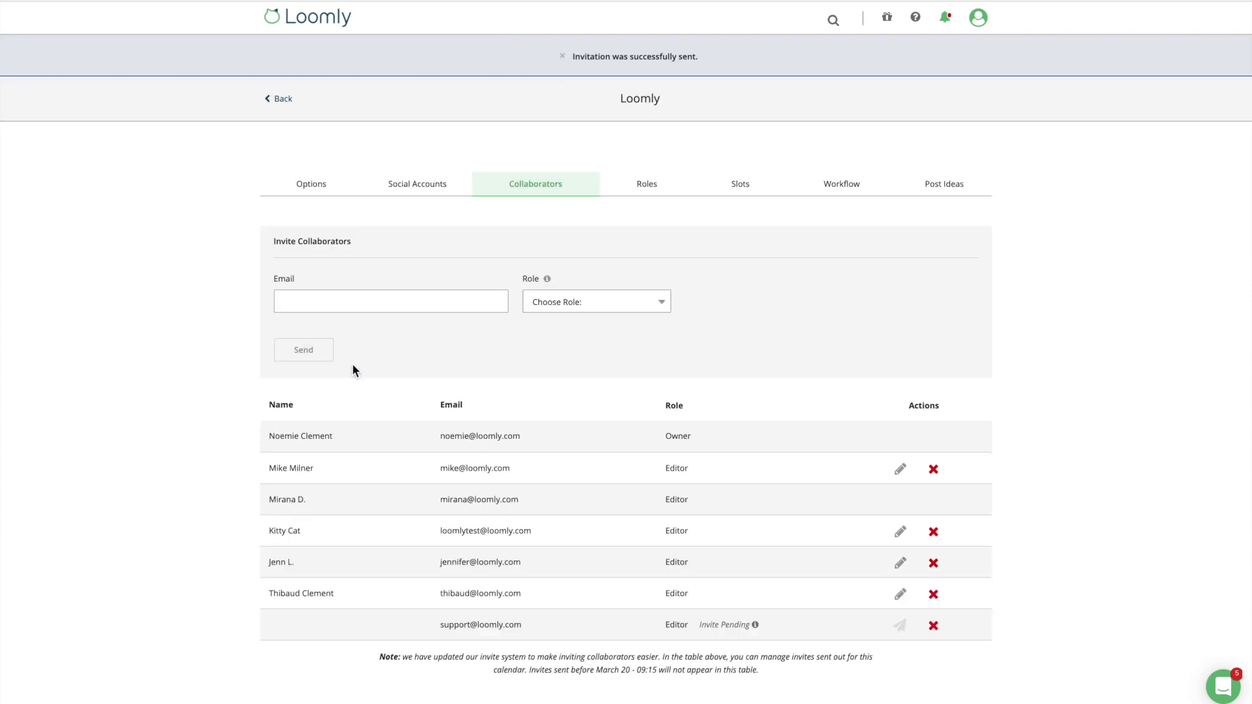
mouse_move(755, 584)
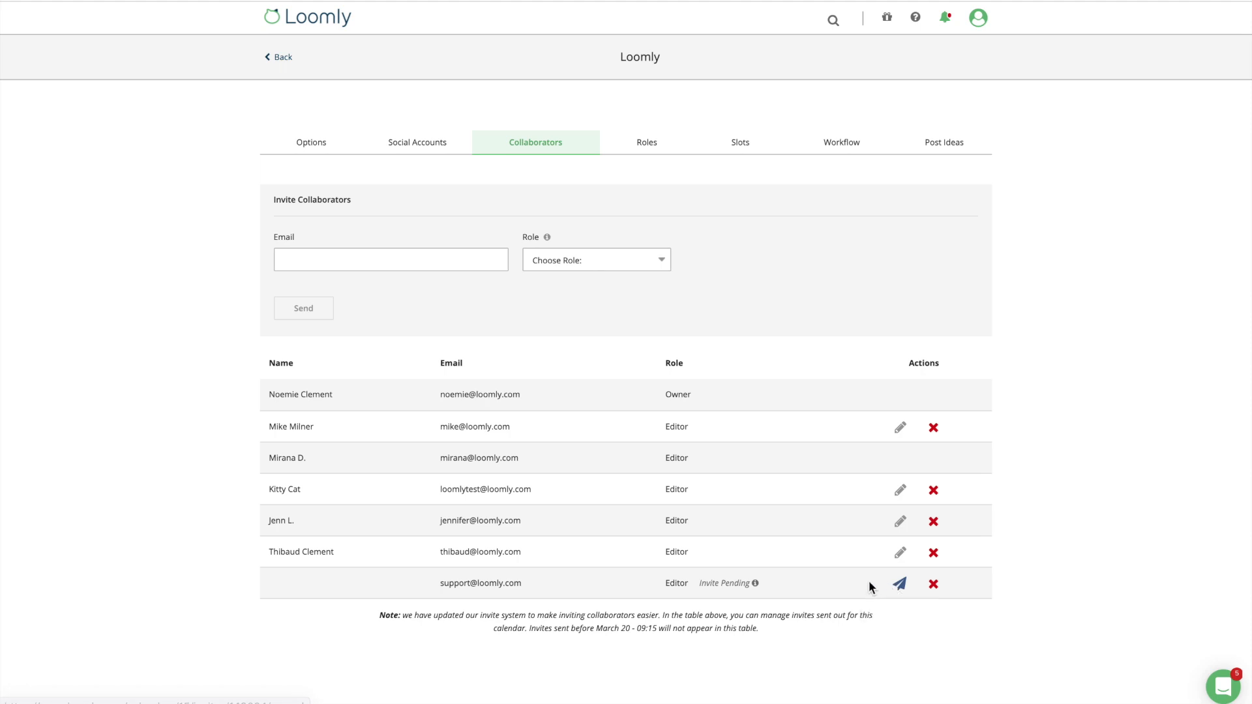
Pick Custom Role for the collaborator and start adding a new custom role on the Roles page.
click(665, 264)
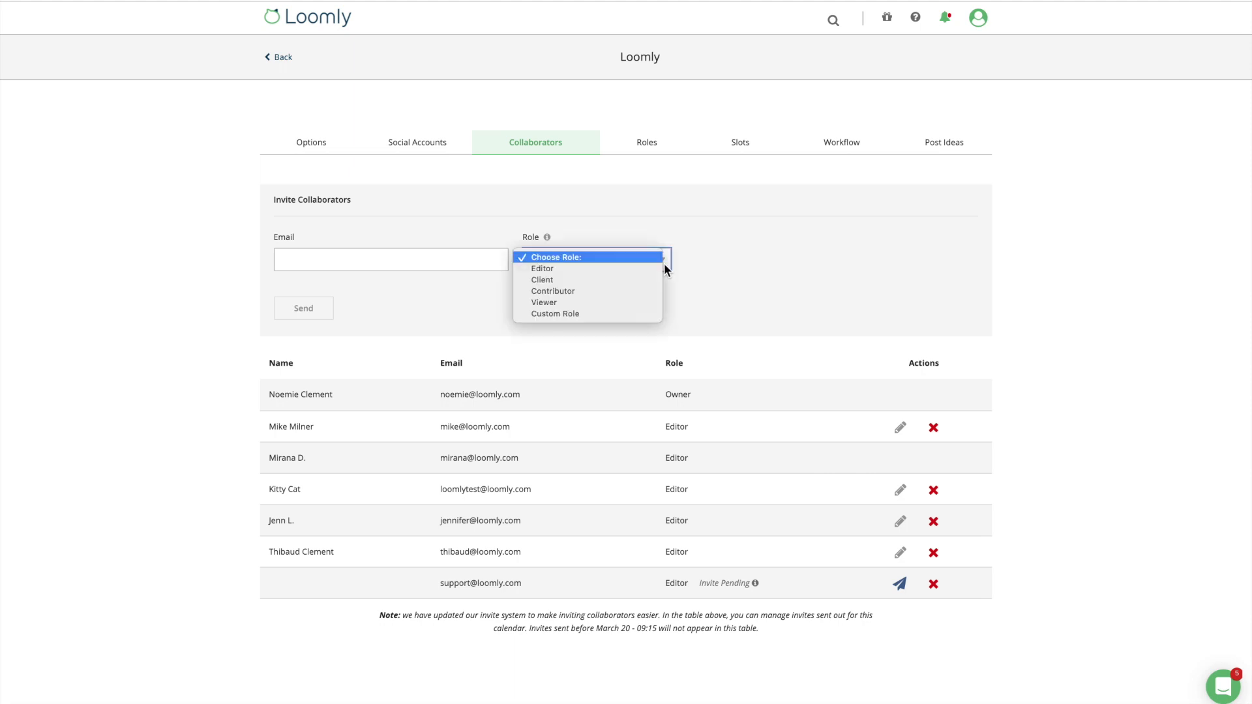
click(637, 314)
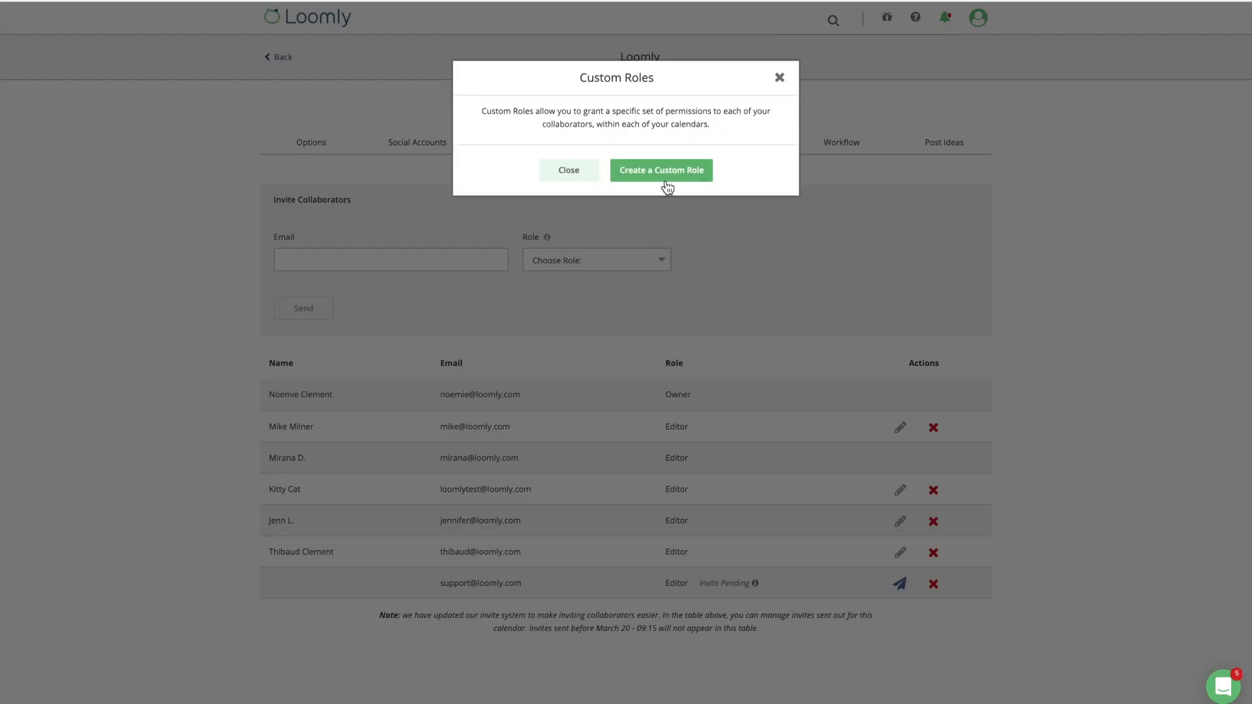
click(668, 188)
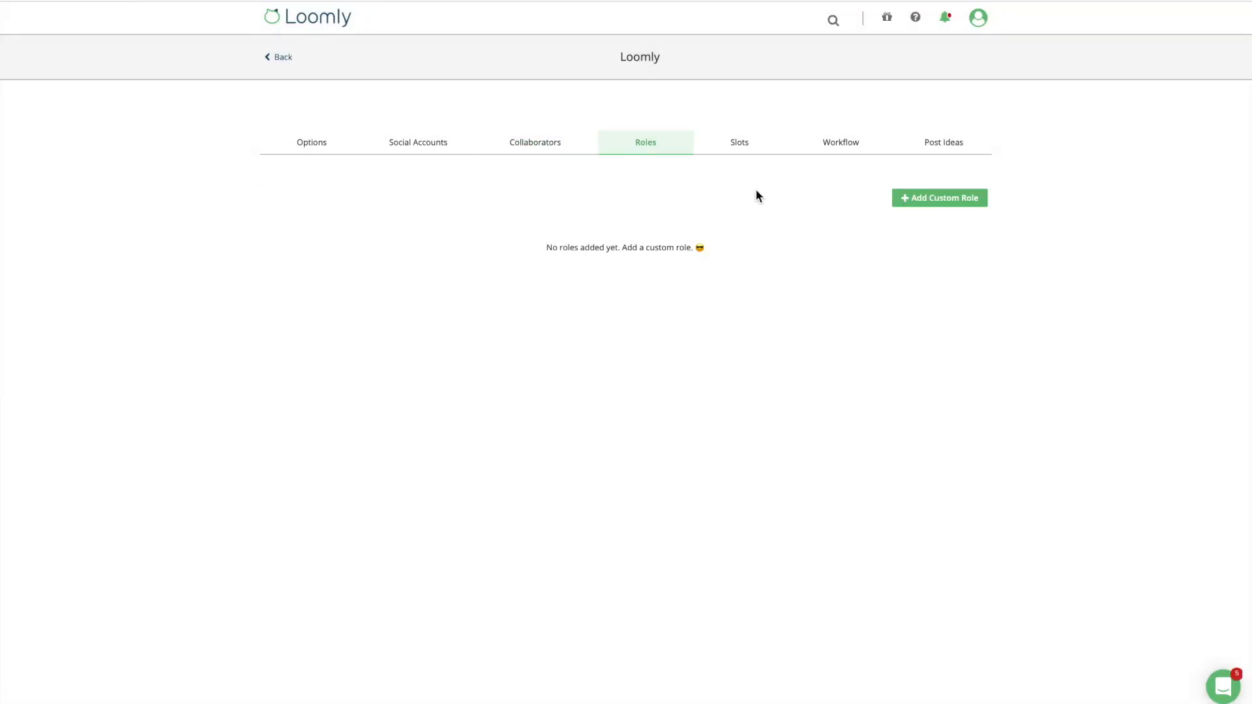
click(897, 199)
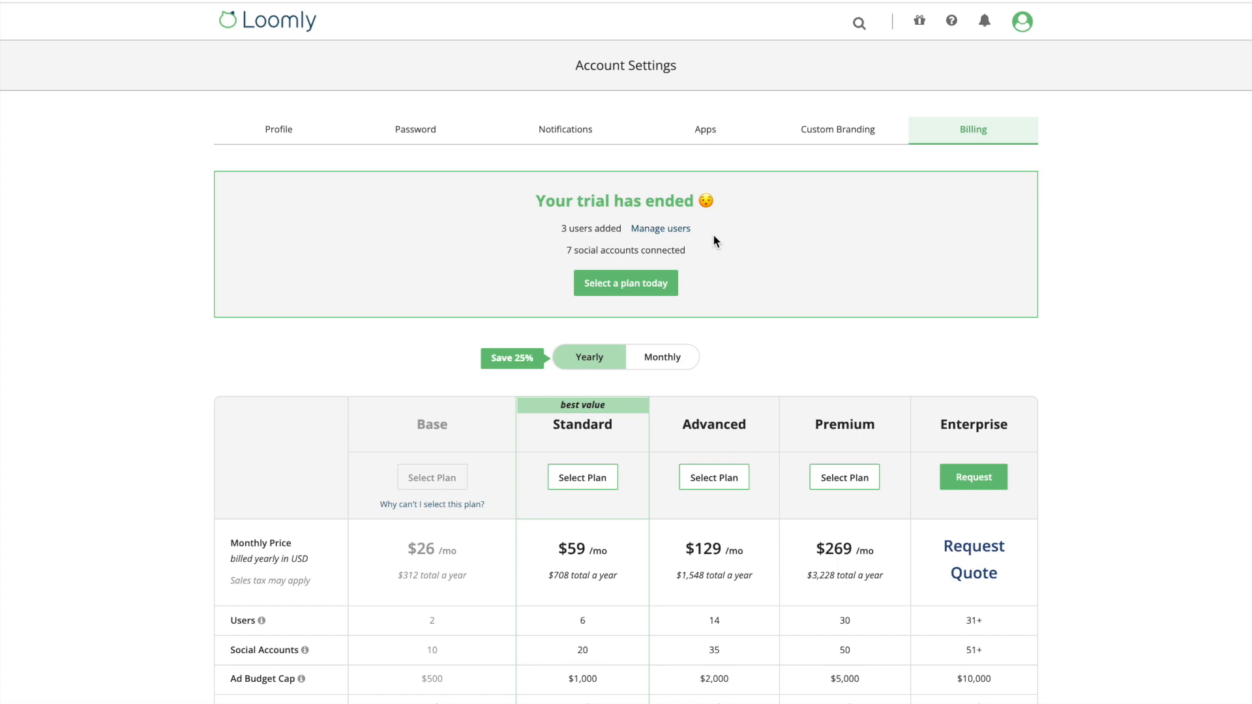
Set the first user's Loomly Calendar access to No access, keeping Client on Loomly test, and save.
click(662, 230)
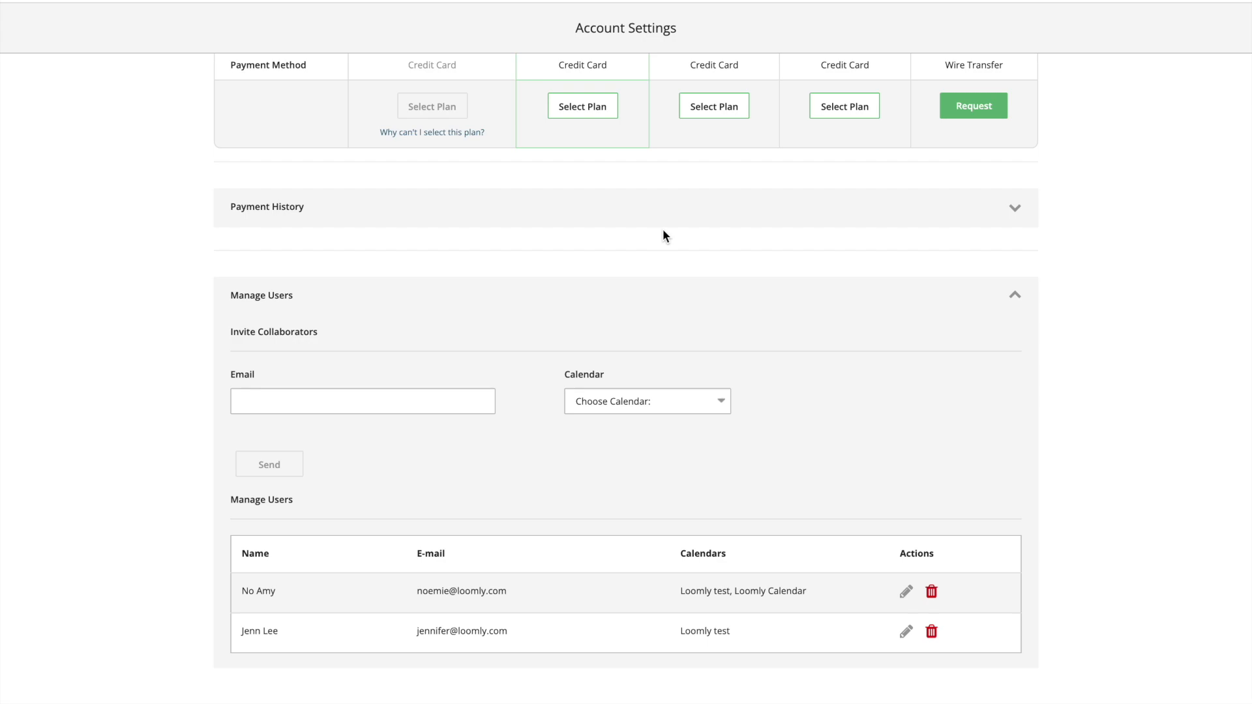
click(906, 595)
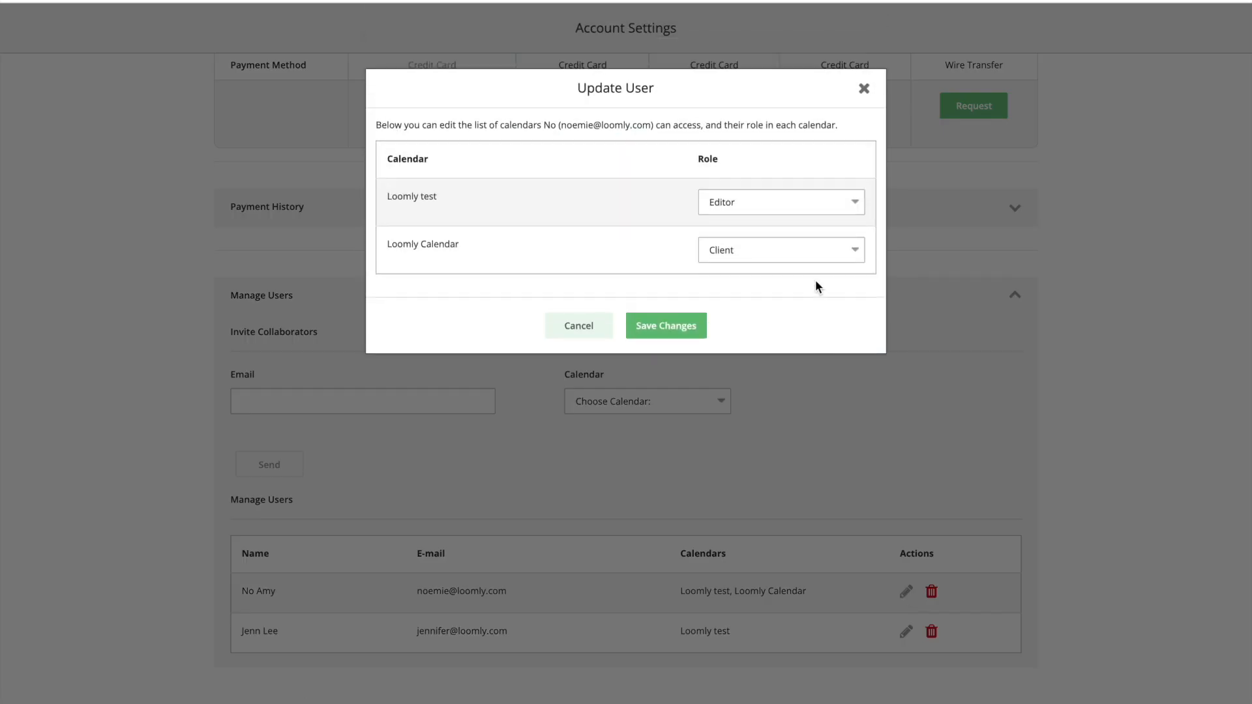
click(801, 253)
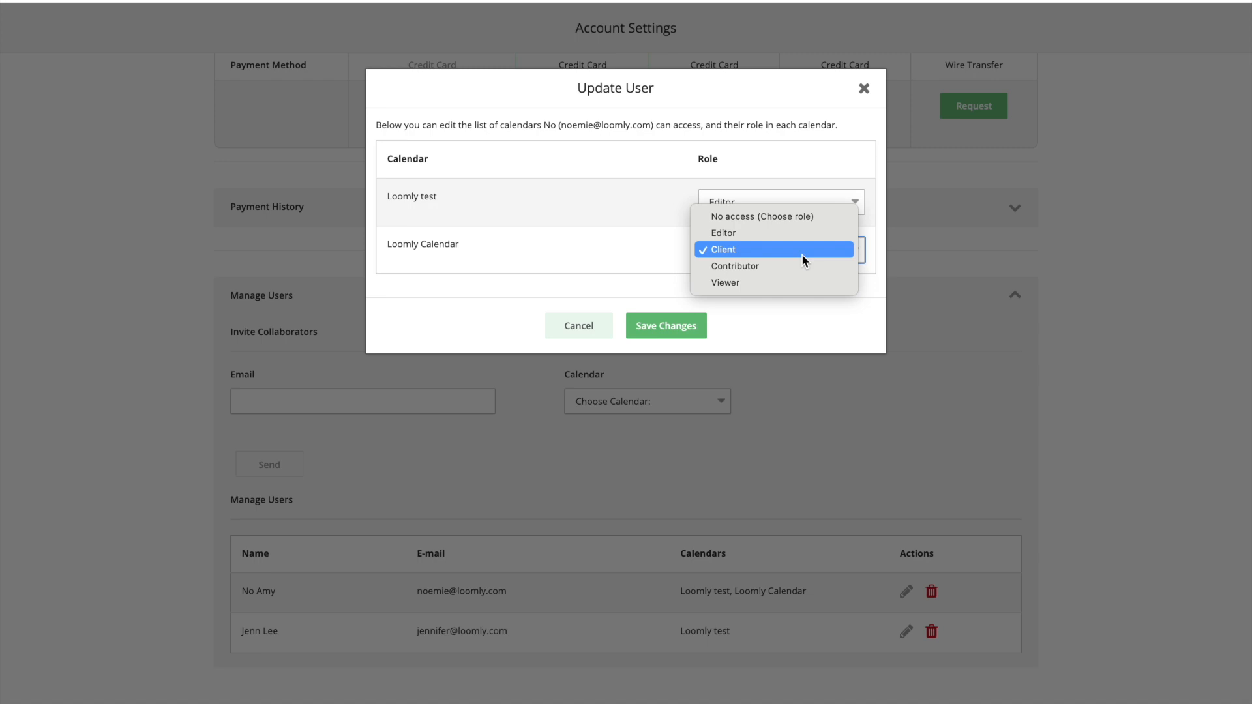
click(791, 217)
click(785, 202)
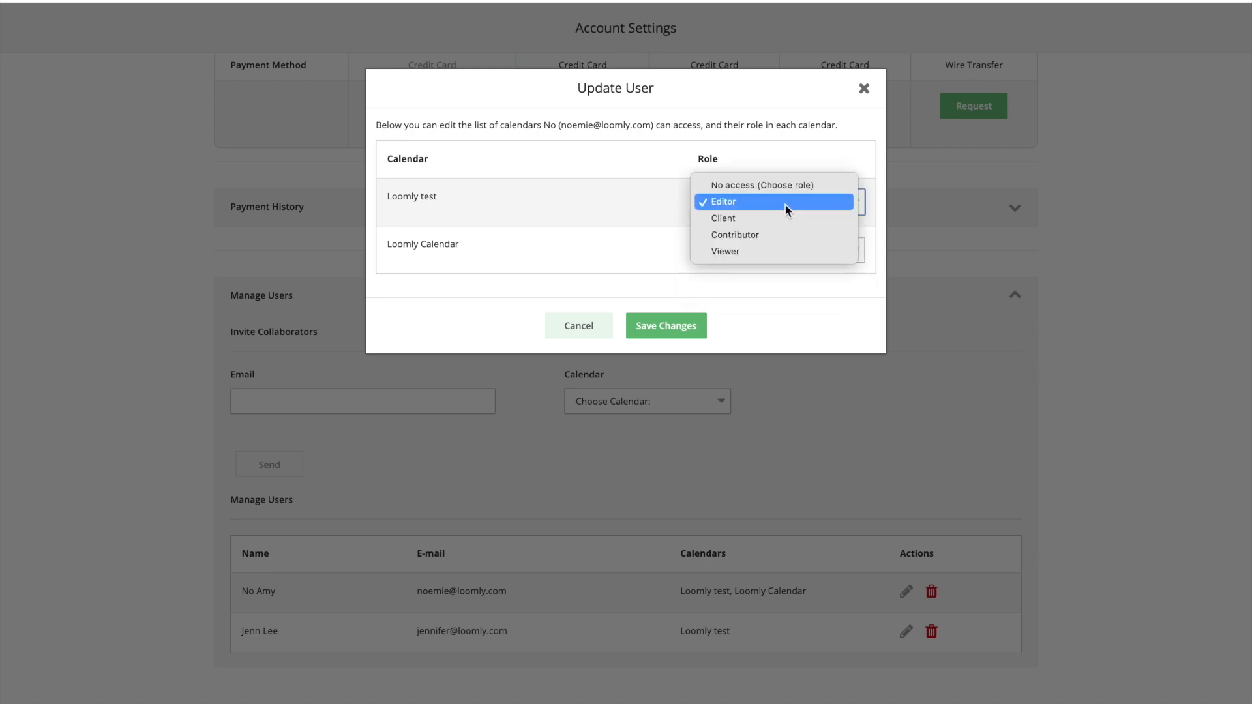
click(785, 218)
click(680, 324)
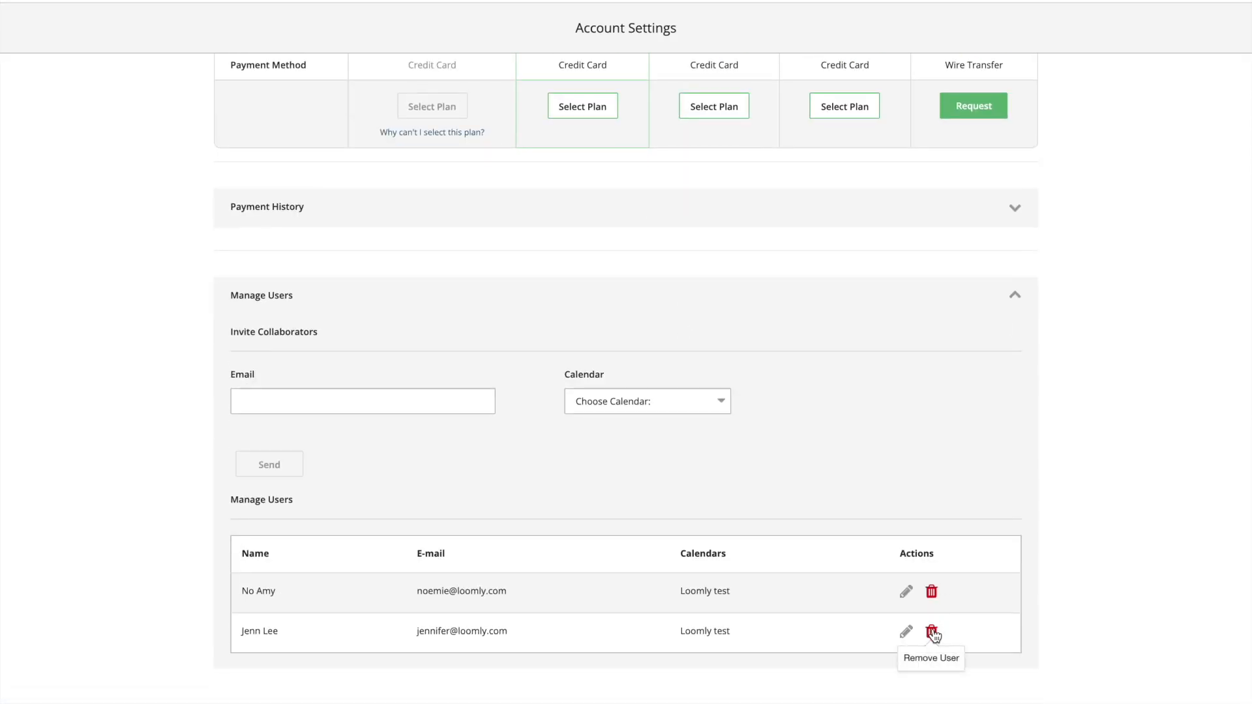
Delete the second user from all calendars, confirming the removal.
click(932, 632)
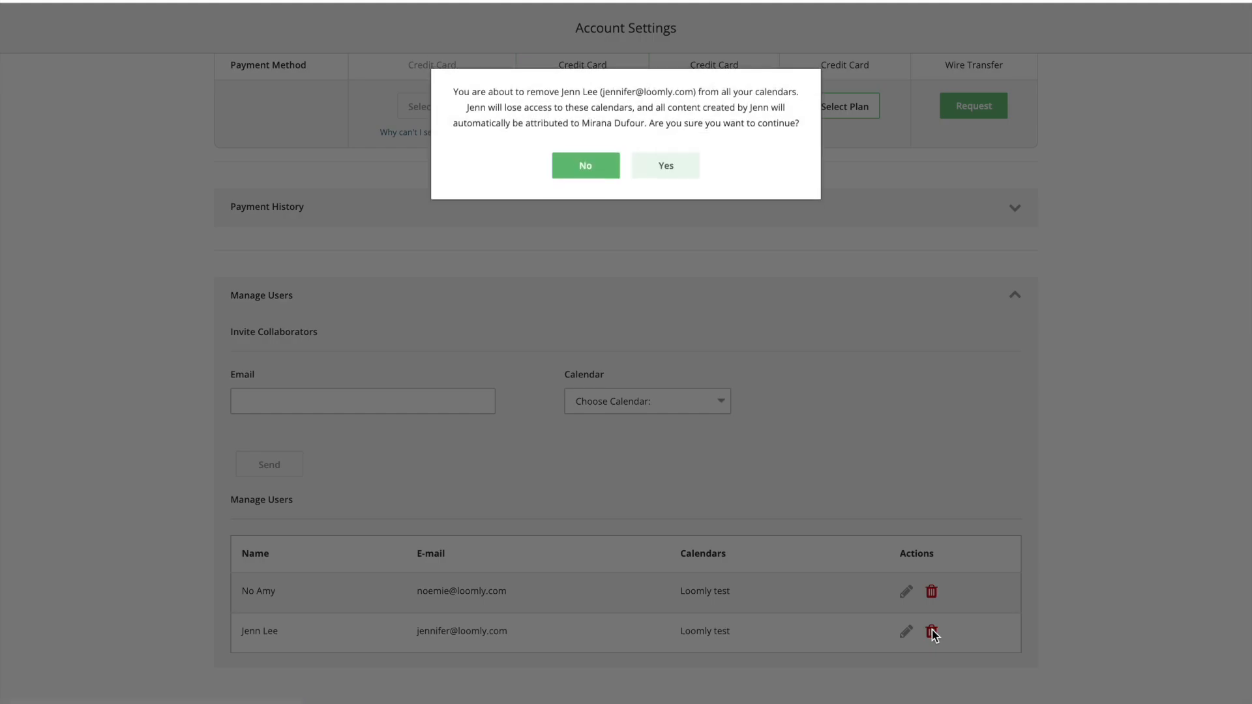
click(666, 166)
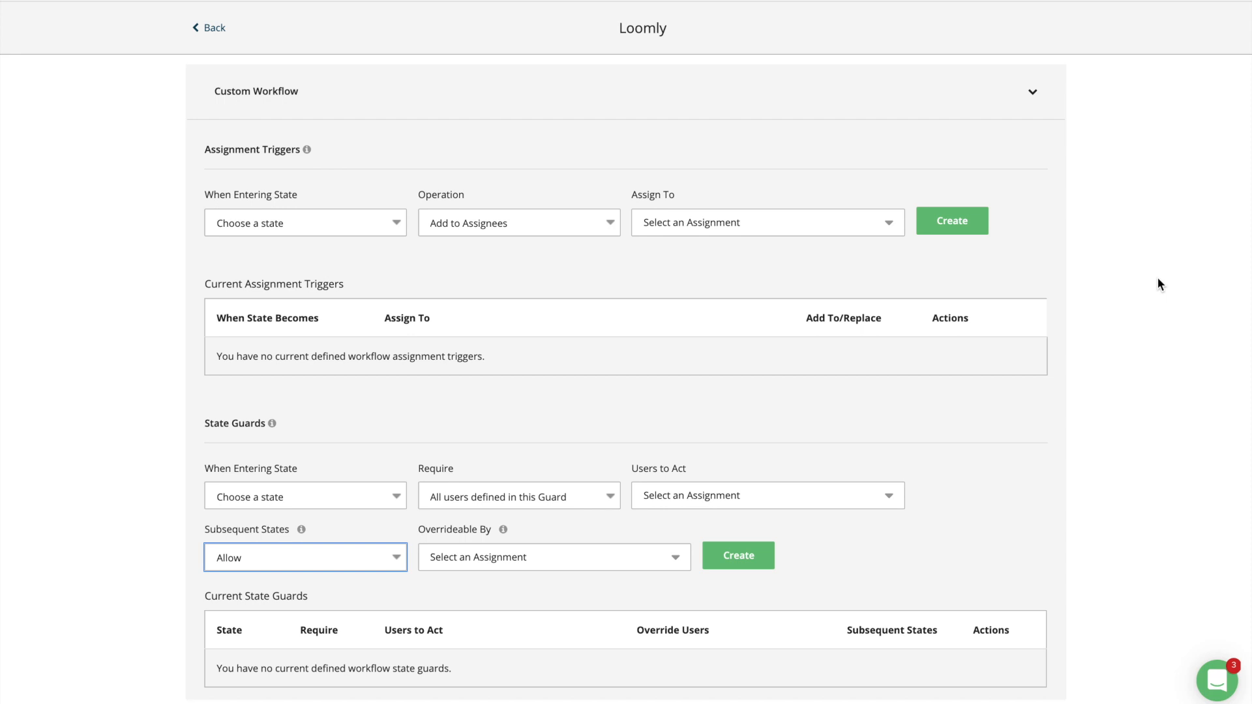
Create a trigger: entering Pending Approval replaces the post's assignees with two team members.
click(395, 223)
click(377, 262)
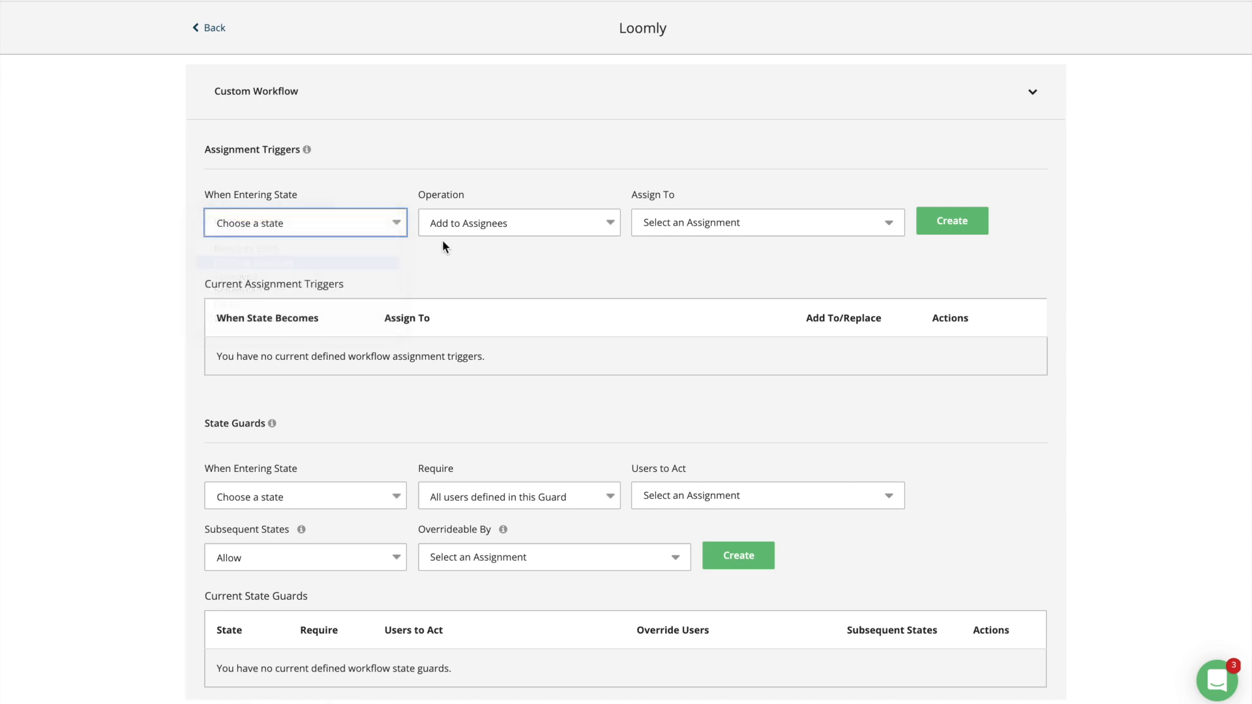
click(513, 222)
click(516, 234)
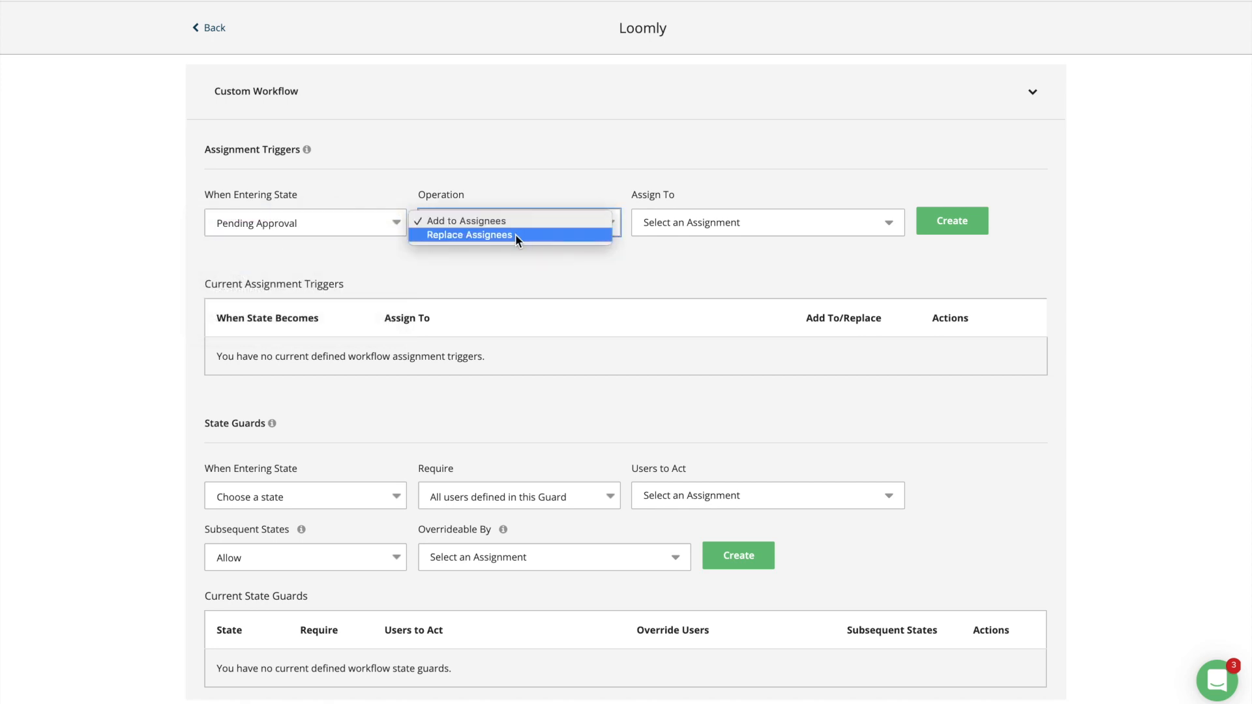
click(695, 232)
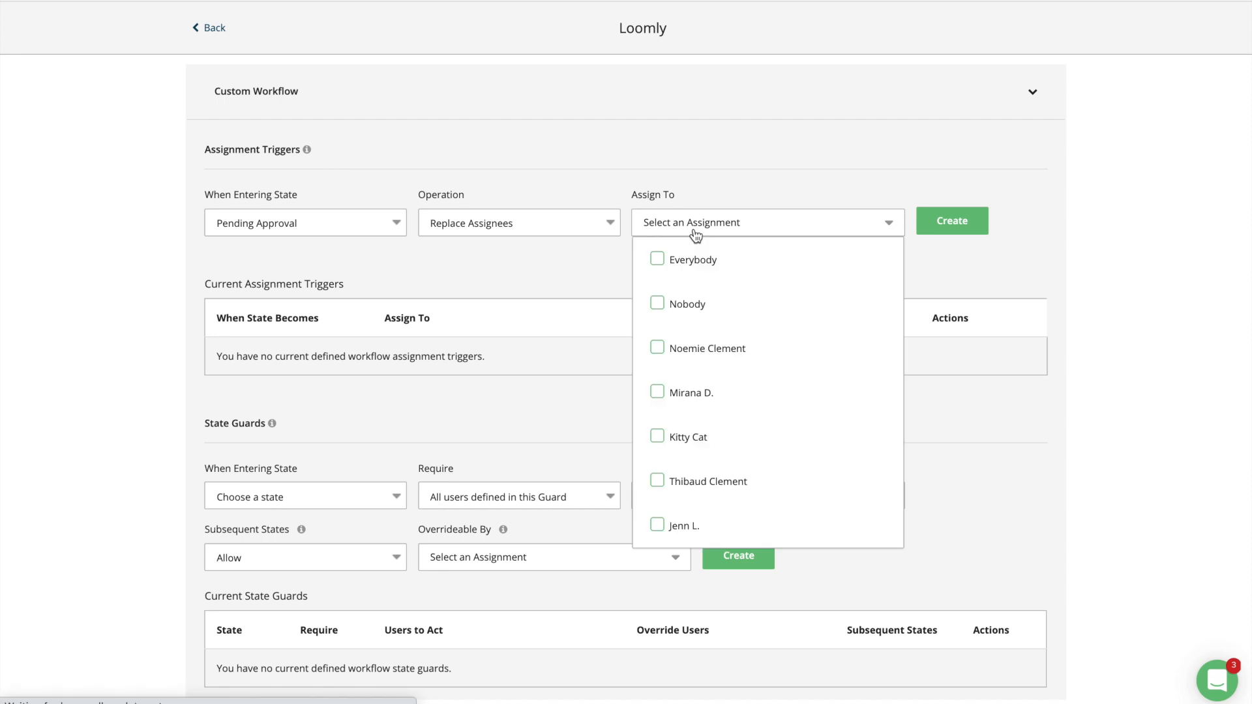
click(682, 351)
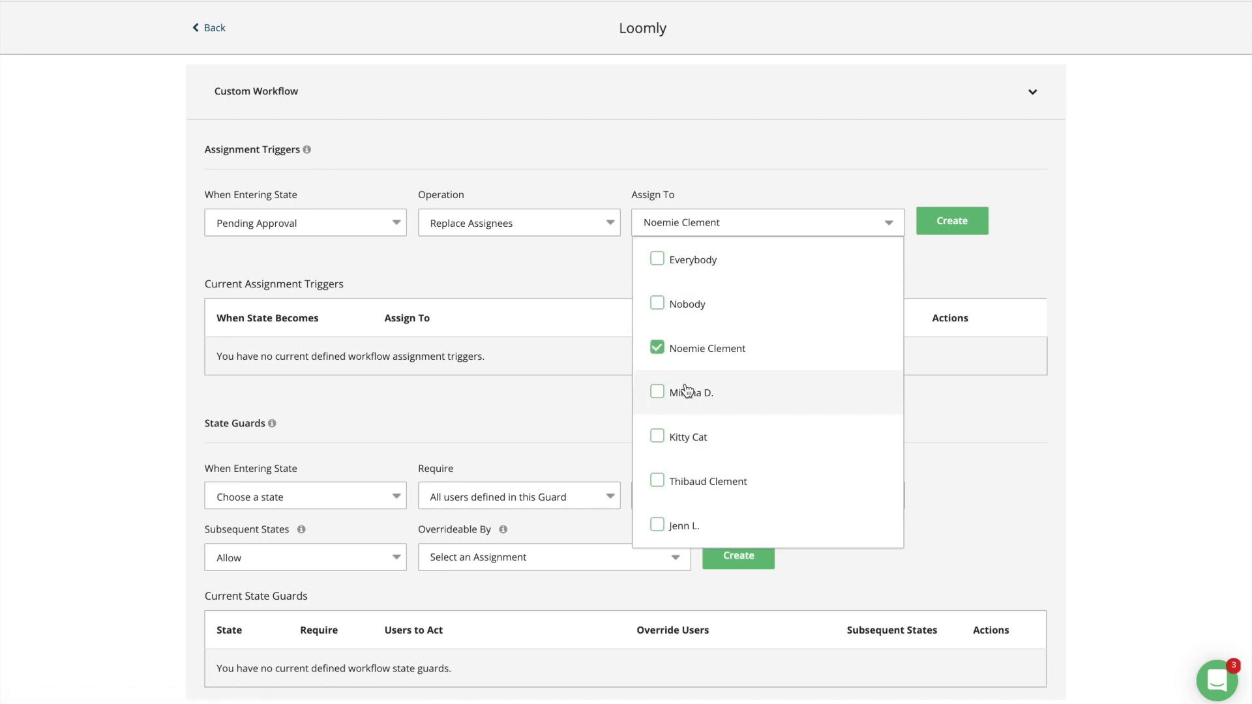
click(685, 393)
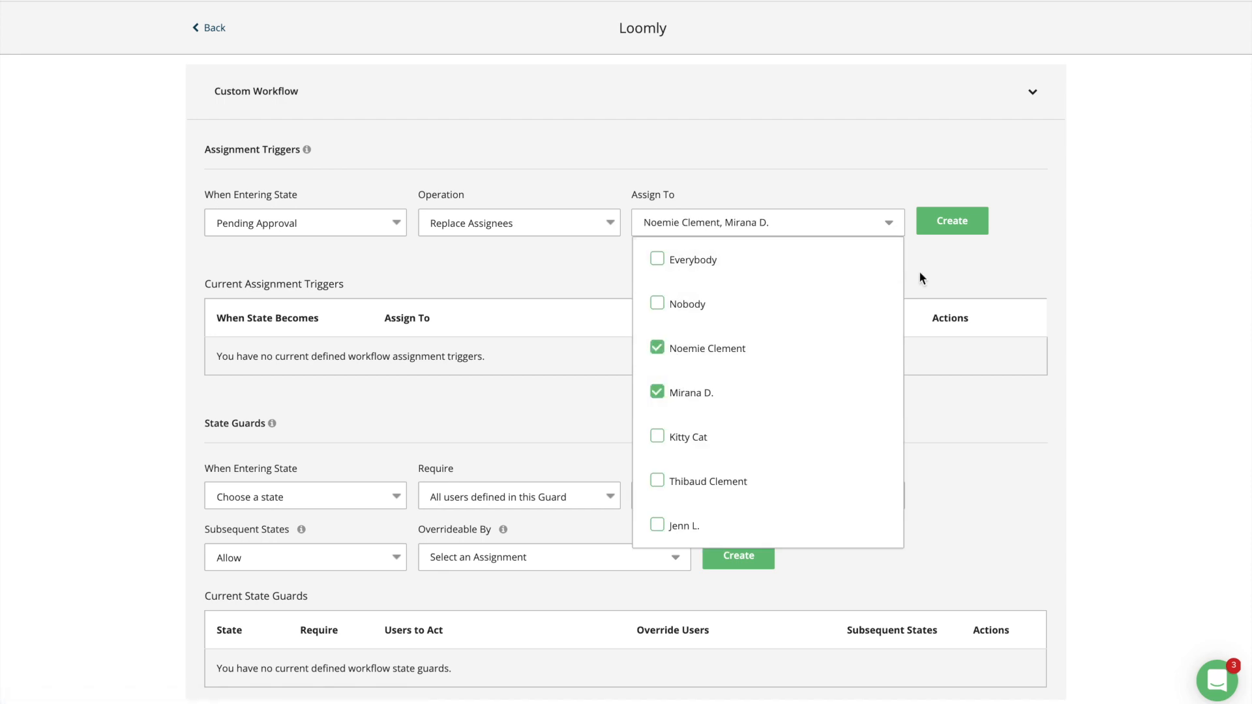
click(952, 222)
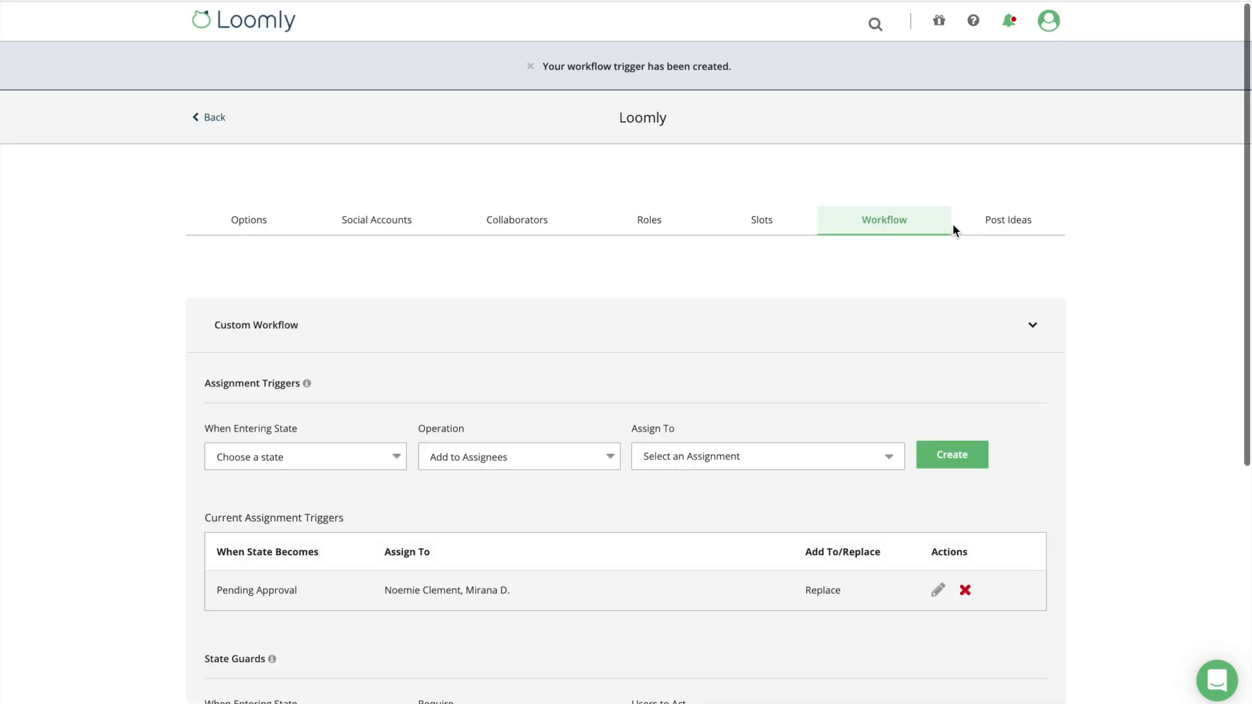
scroll(969, 349, down, 1)
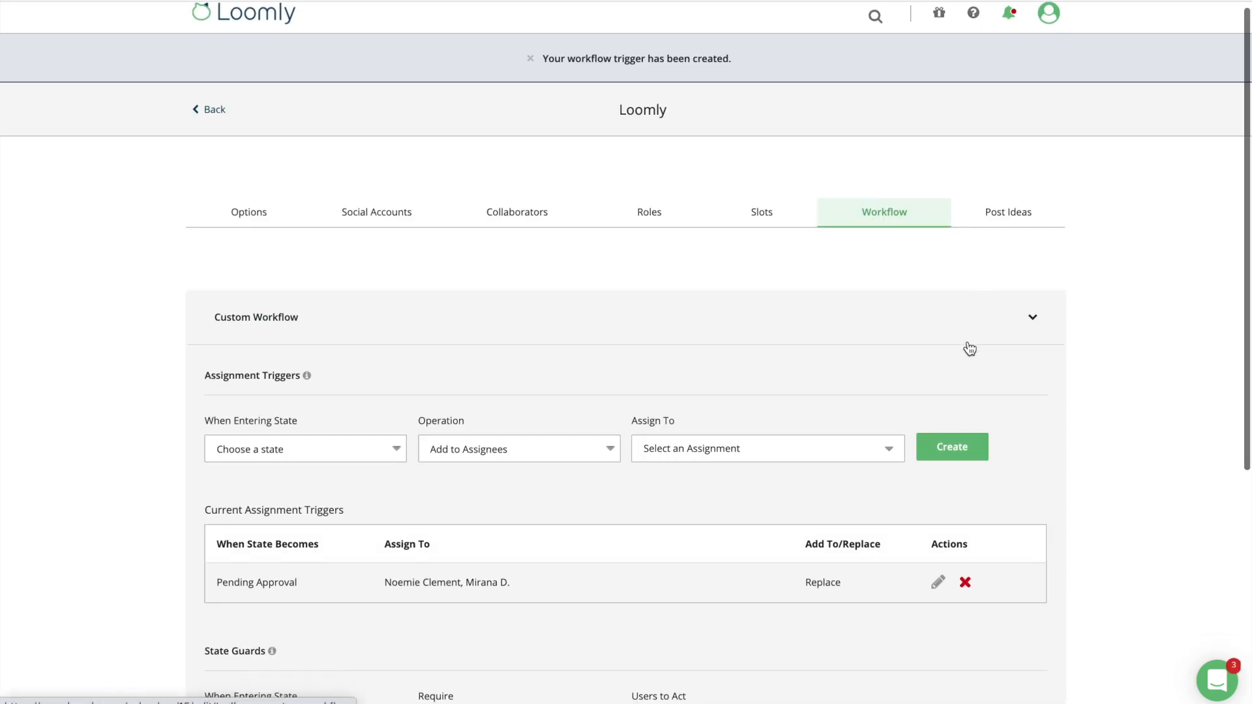
scroll(969, 348, down, 4)
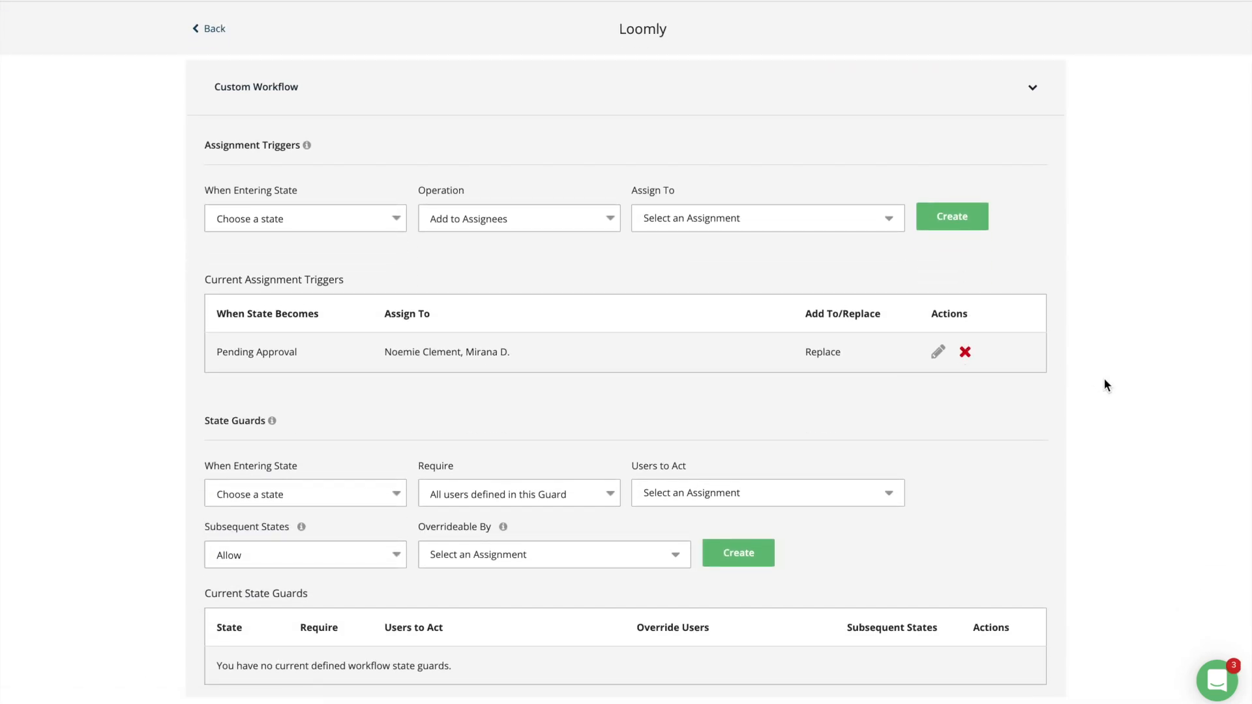
Add a state guard requiring all of two chosen users to act on entering Approved.
click(397, 494)
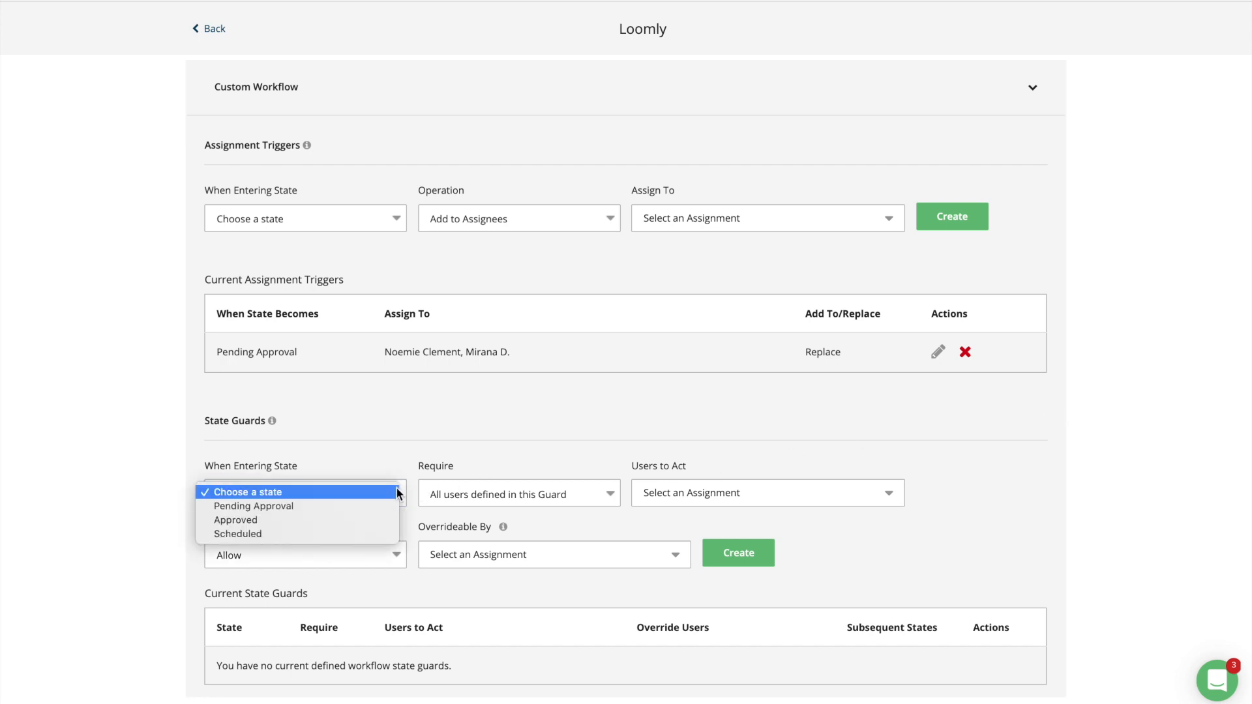
click(373, 520)
click(591, 497)
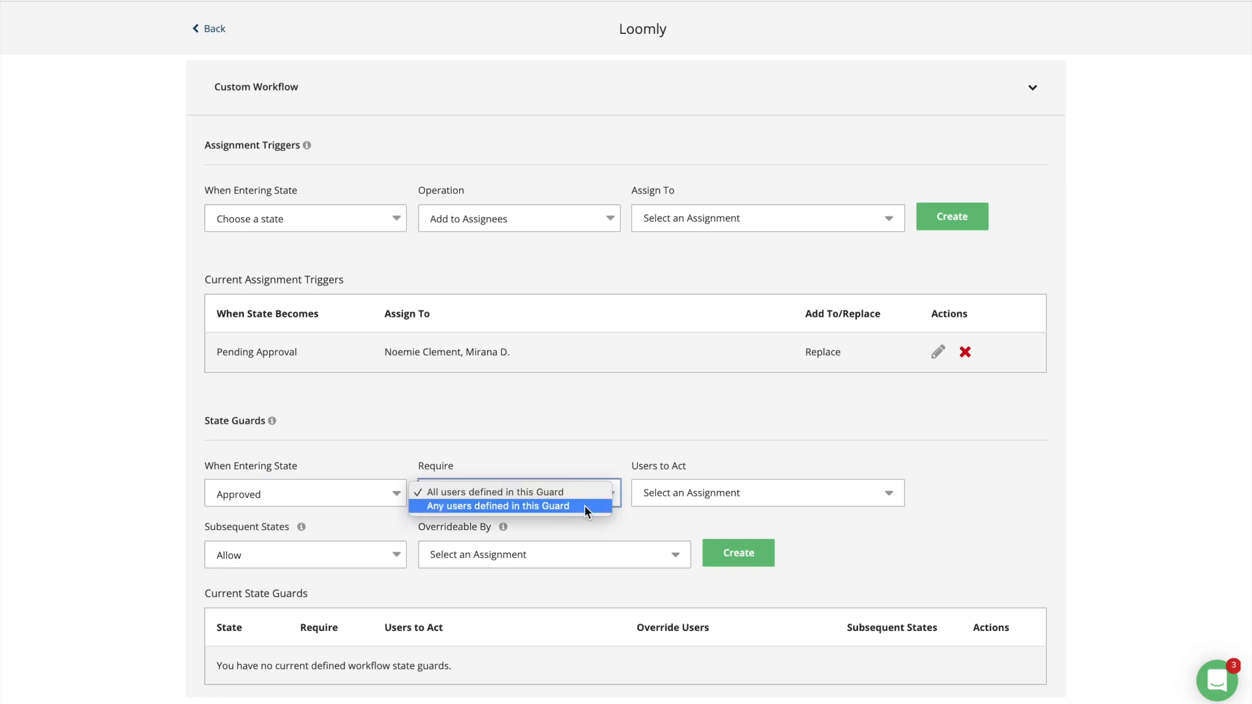
click(578, 491)
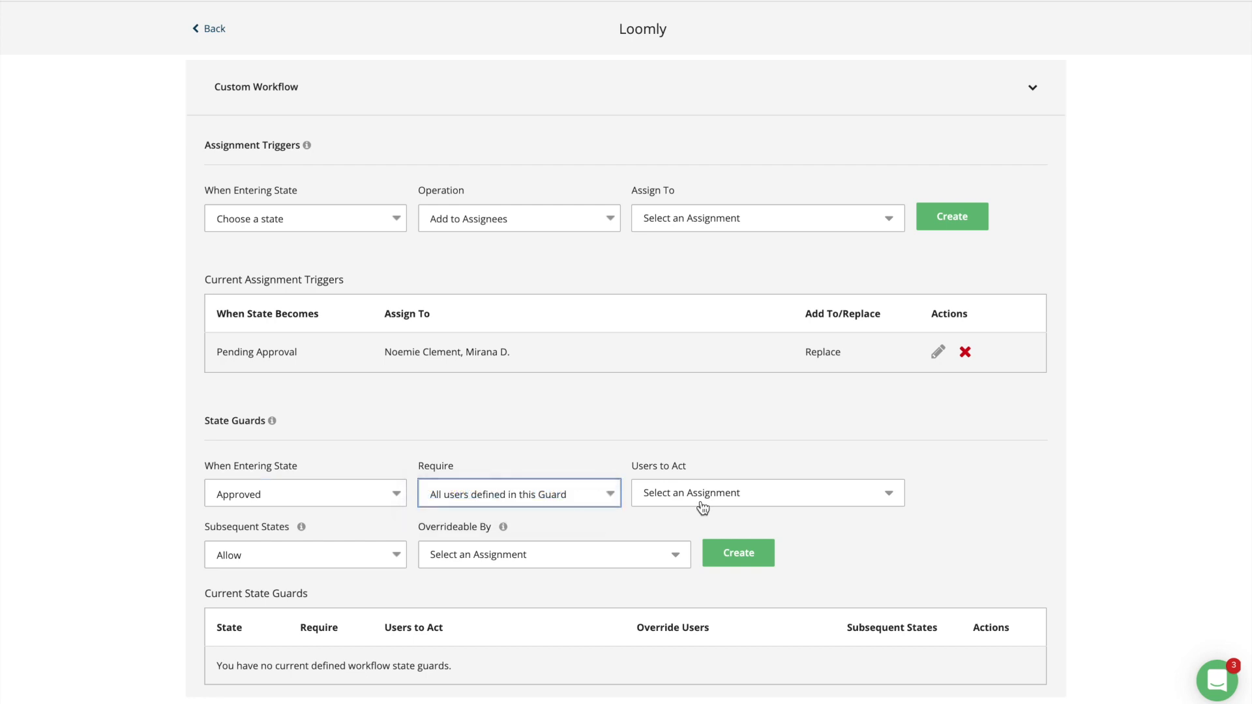
click(703, 506)
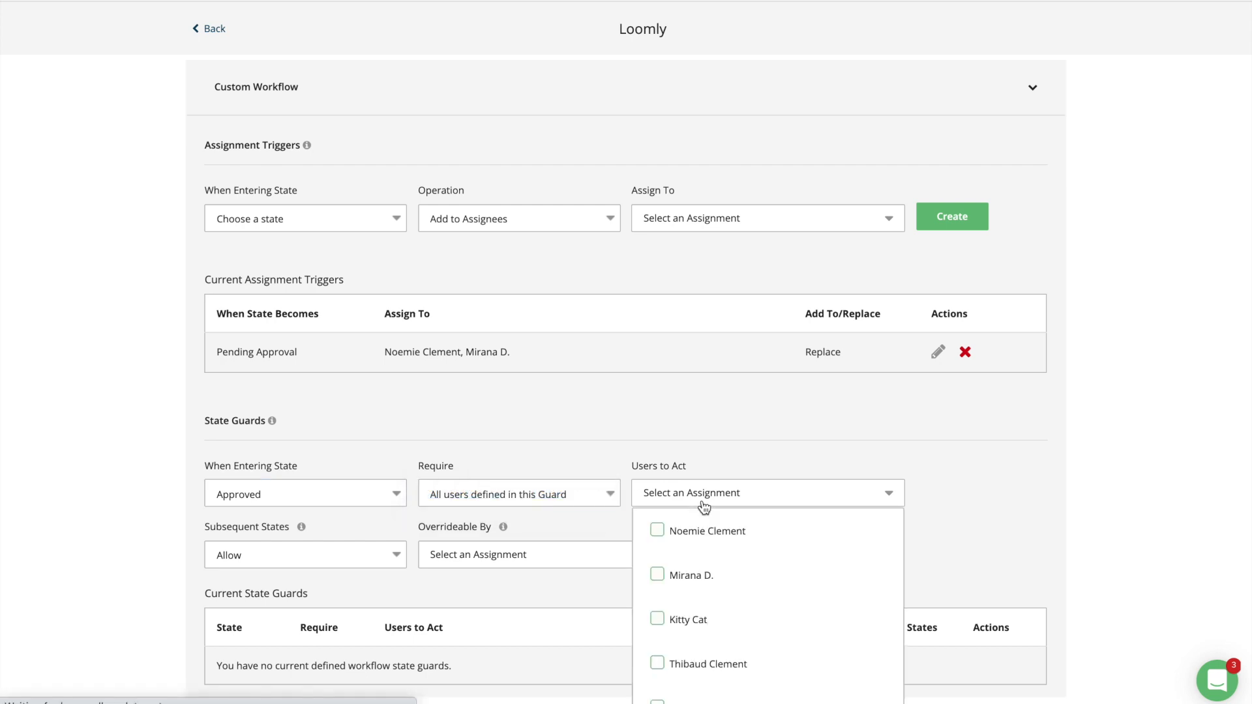
click(683, 623)
click(680, 664)
click(596, 599)
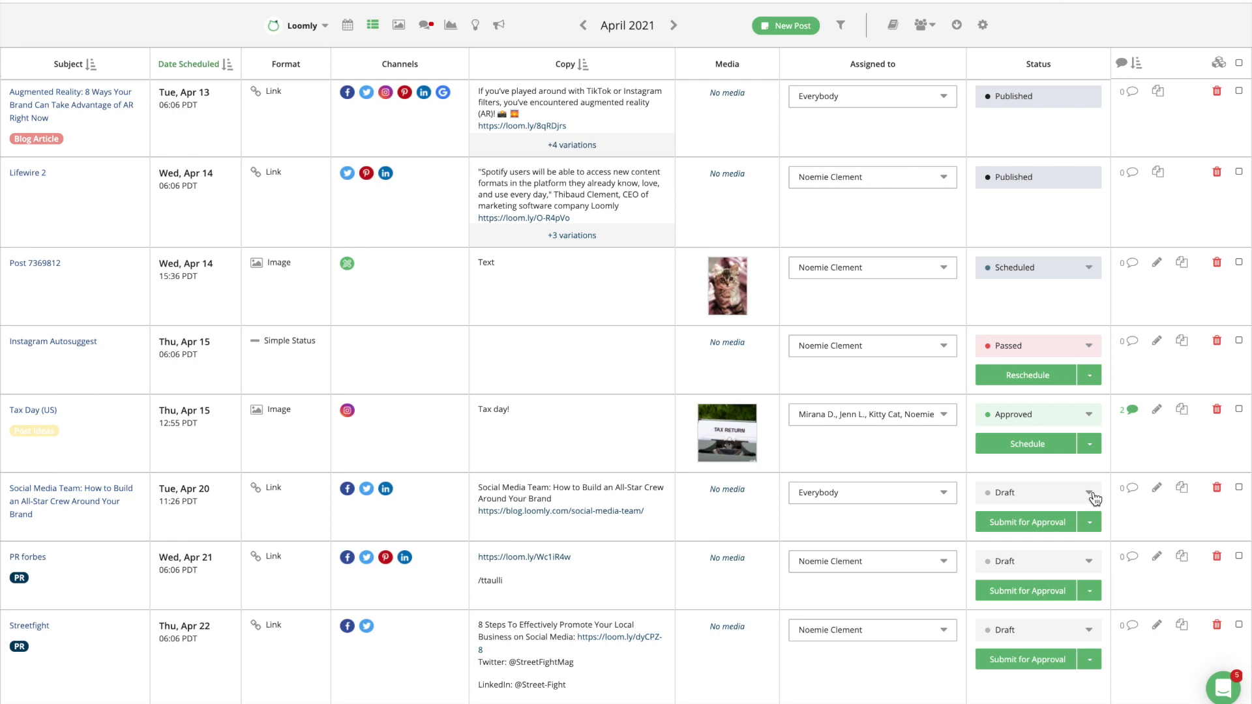
click(1093, 496)
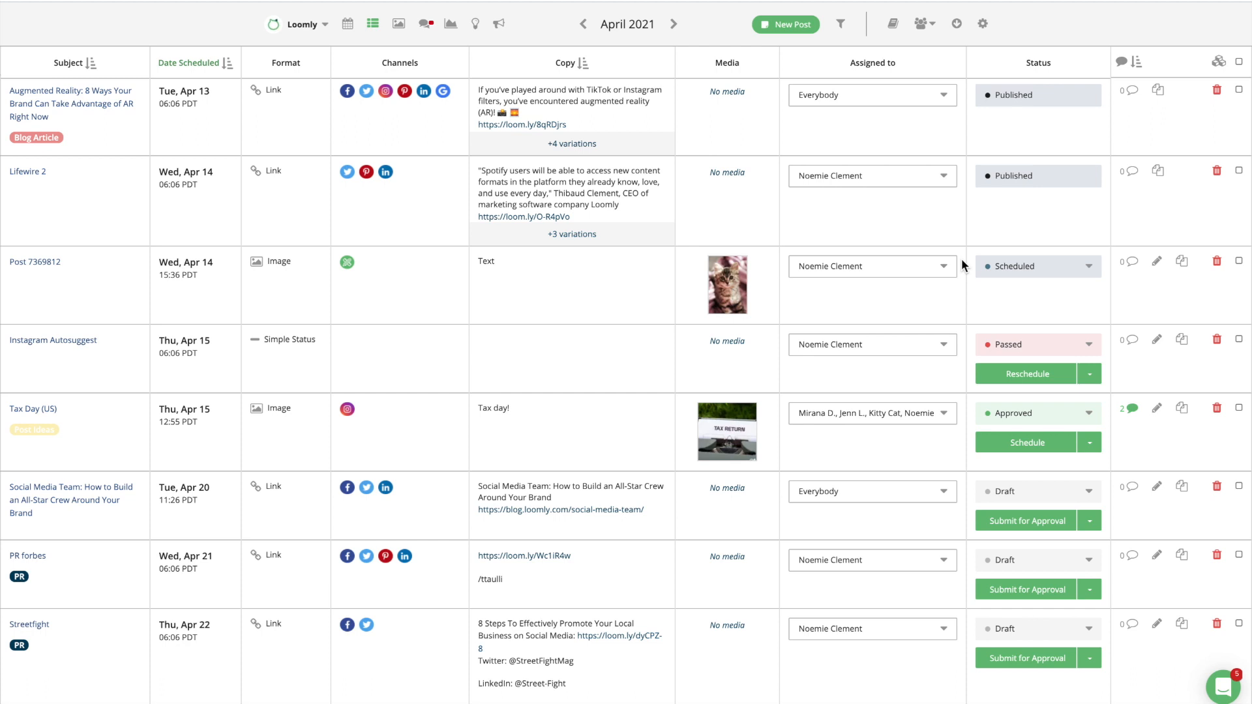
Add a second assignee to Post 7369812, then bring up the Notify Collaborators form.
click(945, 267)
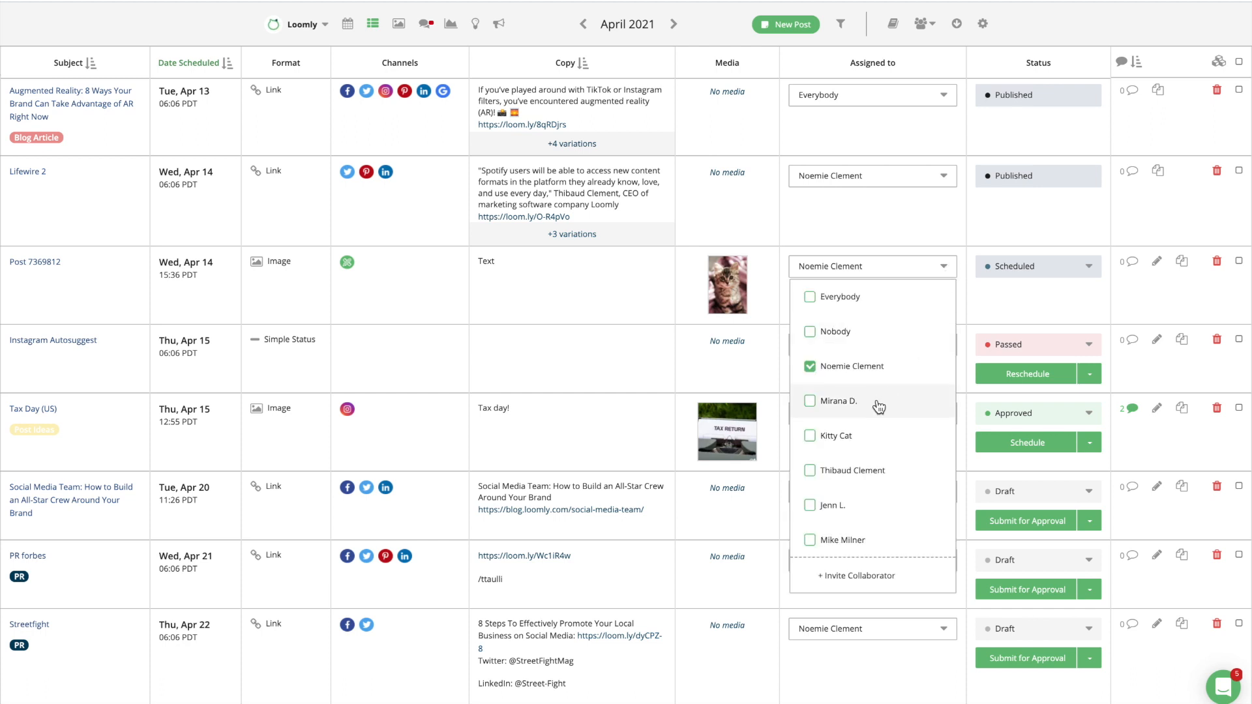
click(810, 401)
click(969, 314)
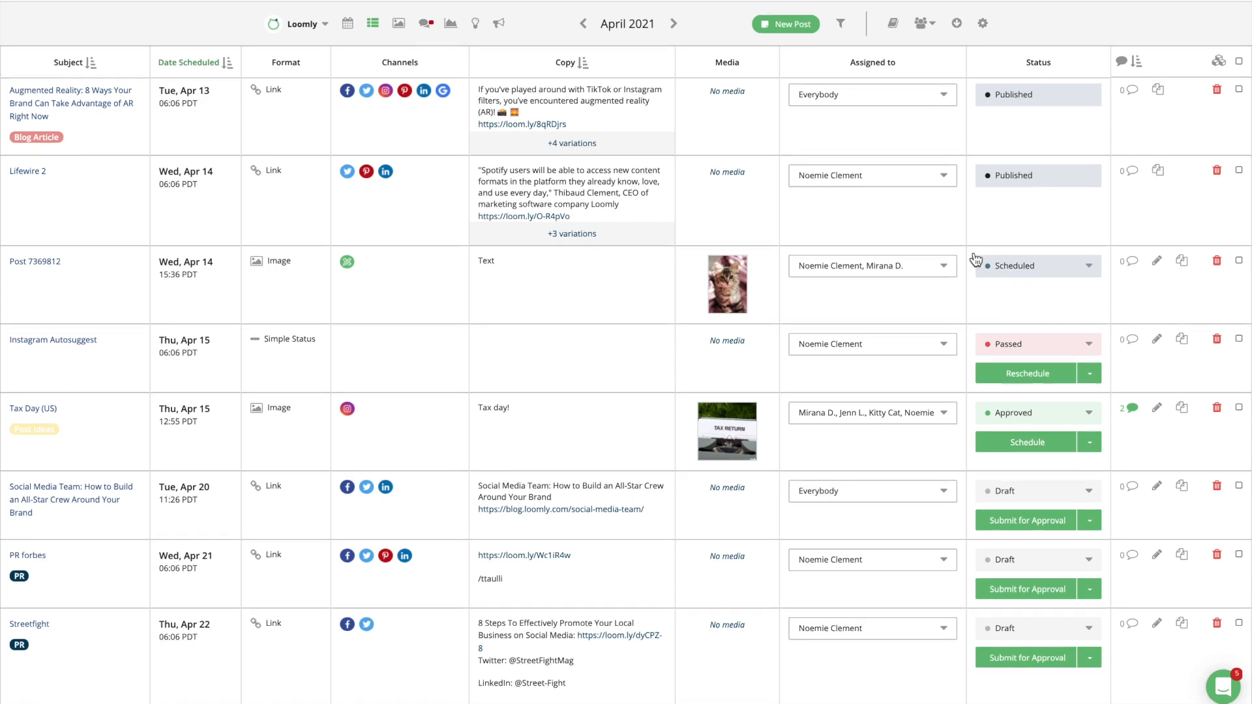
click(925, 24)
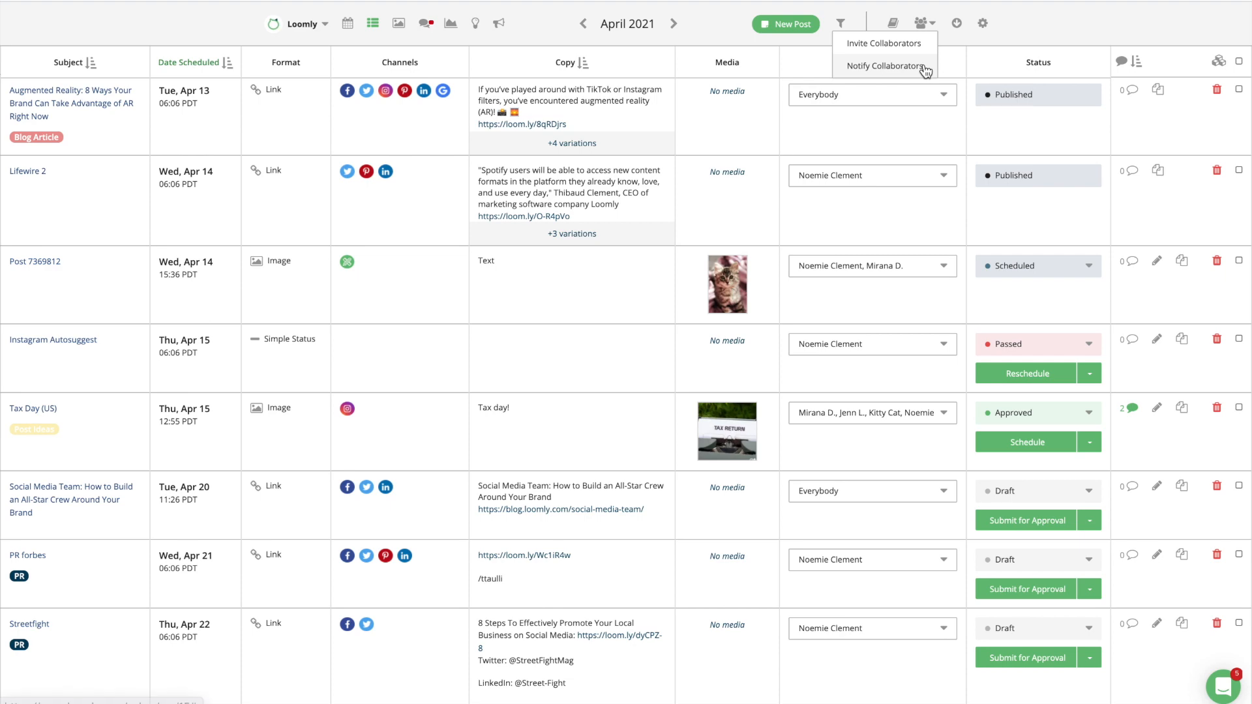
click(924, 67)
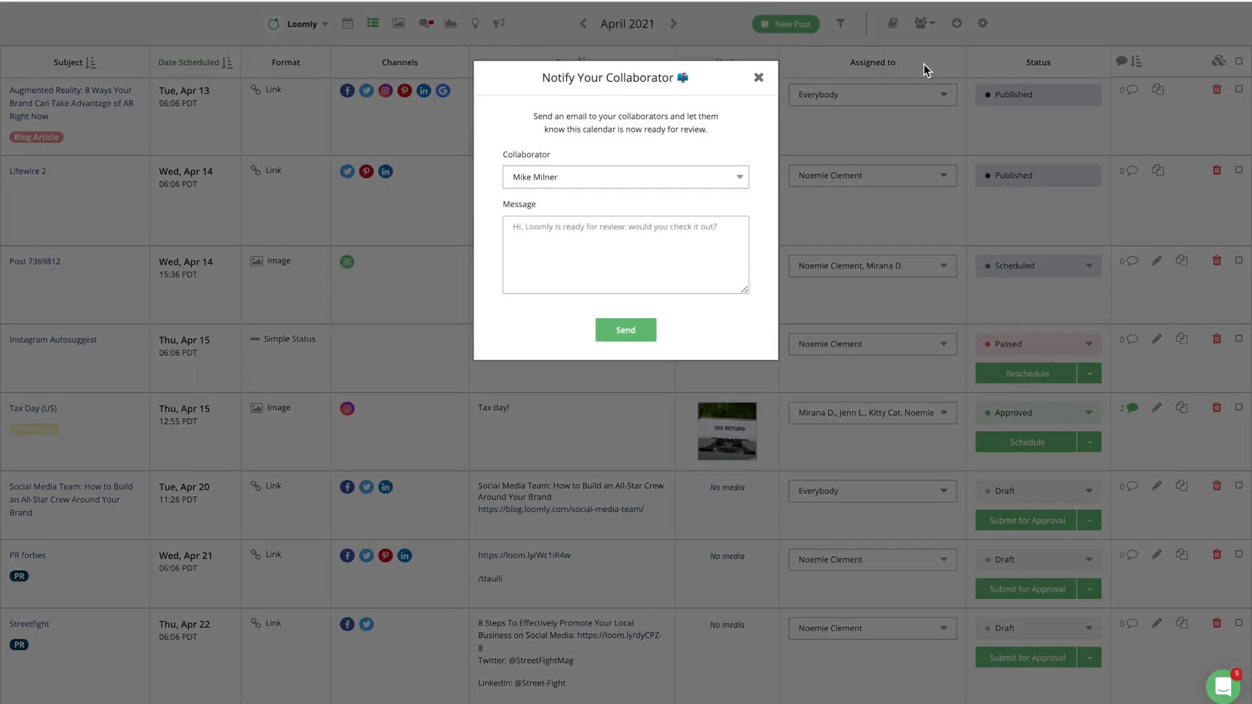
Close the Notify form, select all posts and view the bulk-actions menu.
click(759, 78)
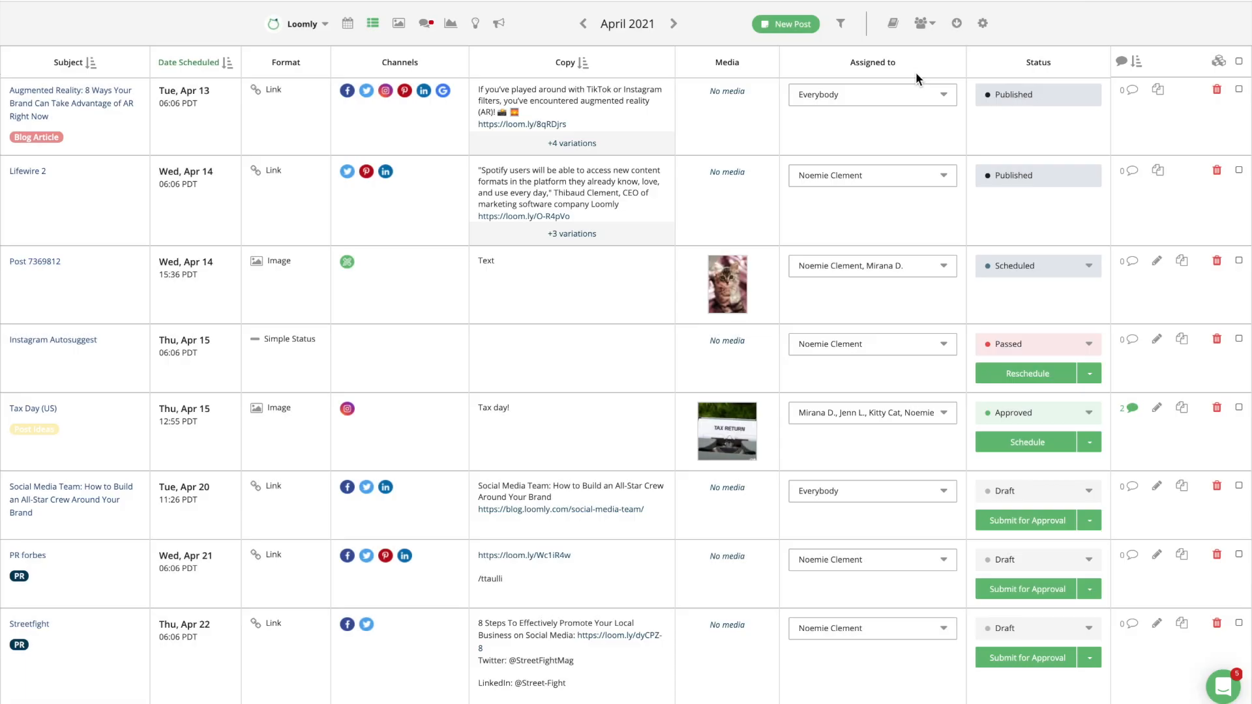
click(1240, 62)
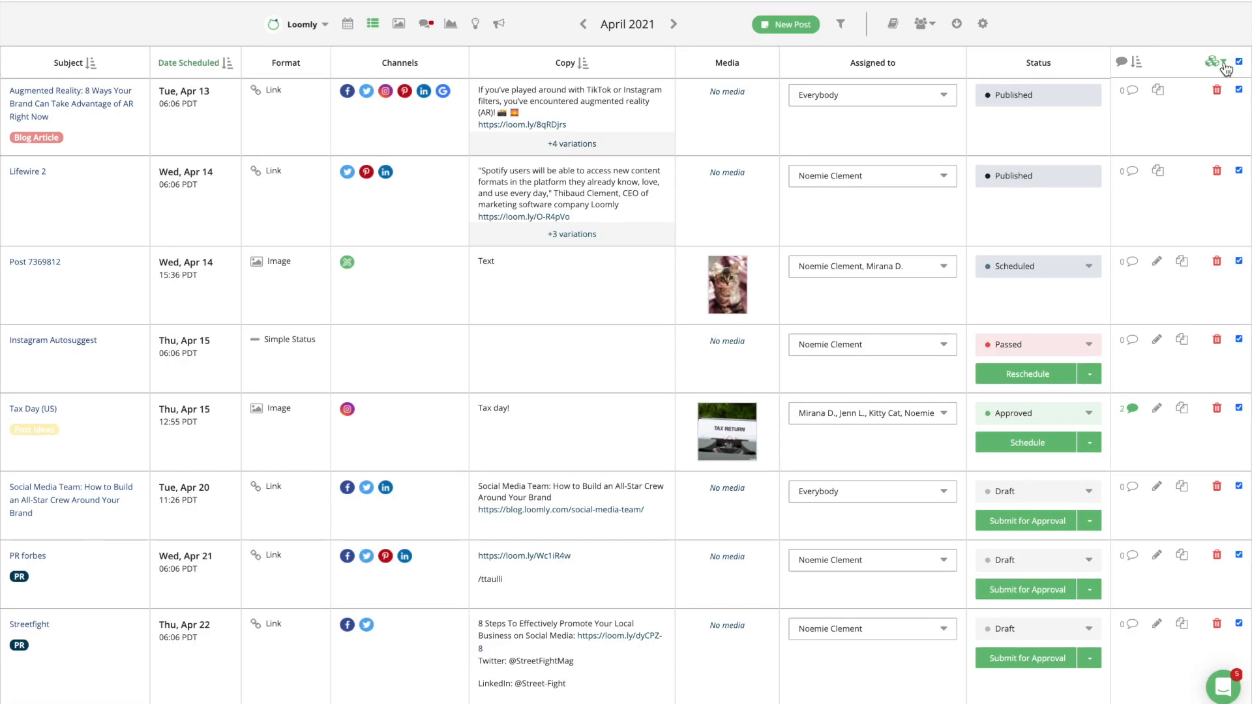
click(1225, 65)
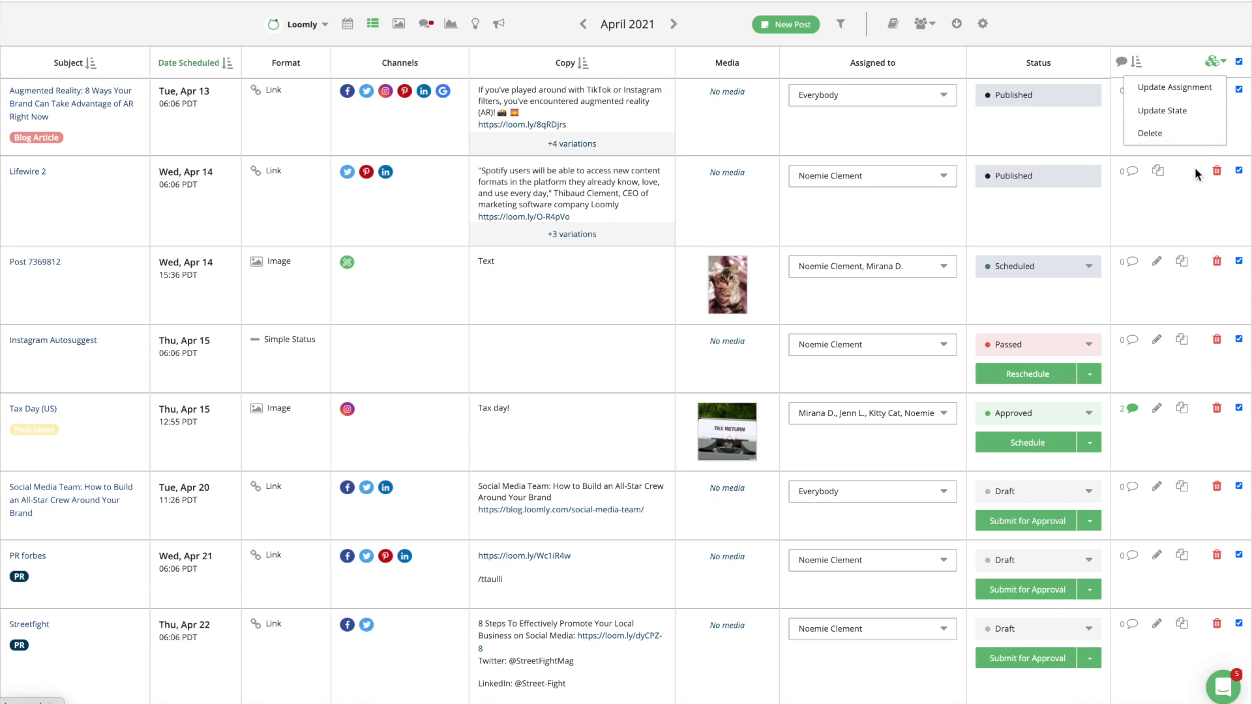
Comment on Instagram Autosuggest, mentioning a teammate with 'let me know what you think!'.
click(1132, 340)
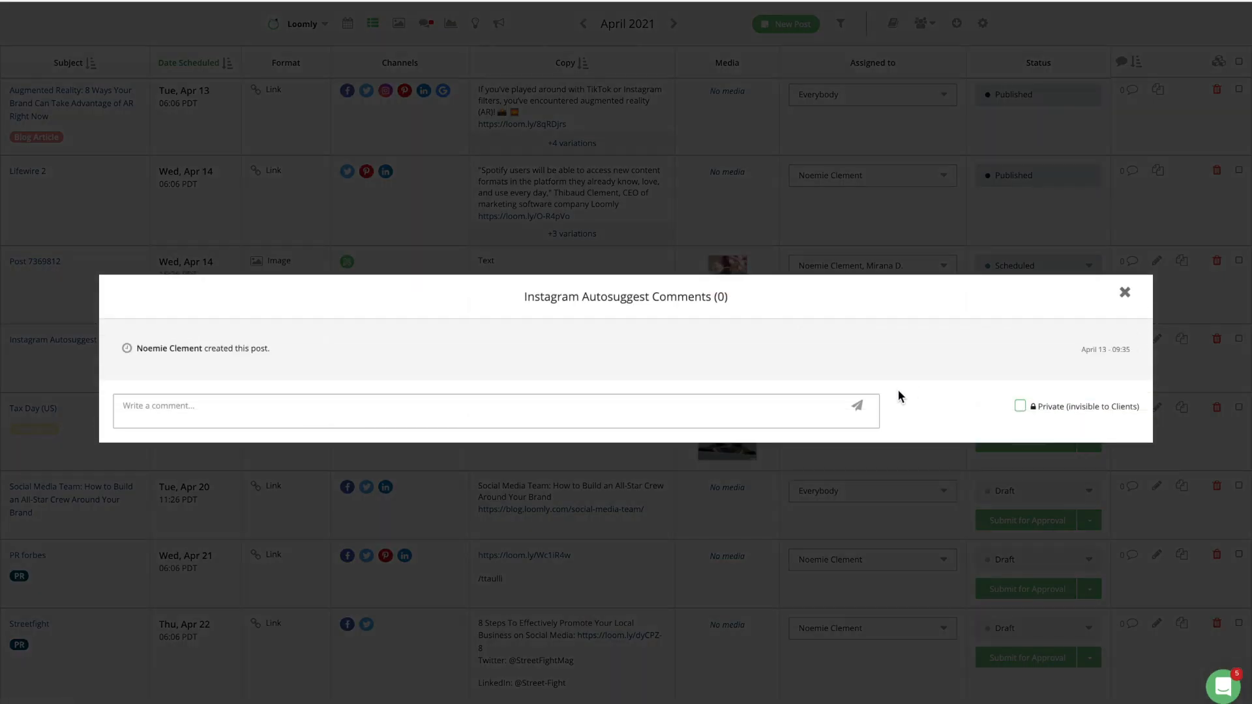
click(753, 412)
text(@Kitty Cat let me know what you think!)
key(Return)
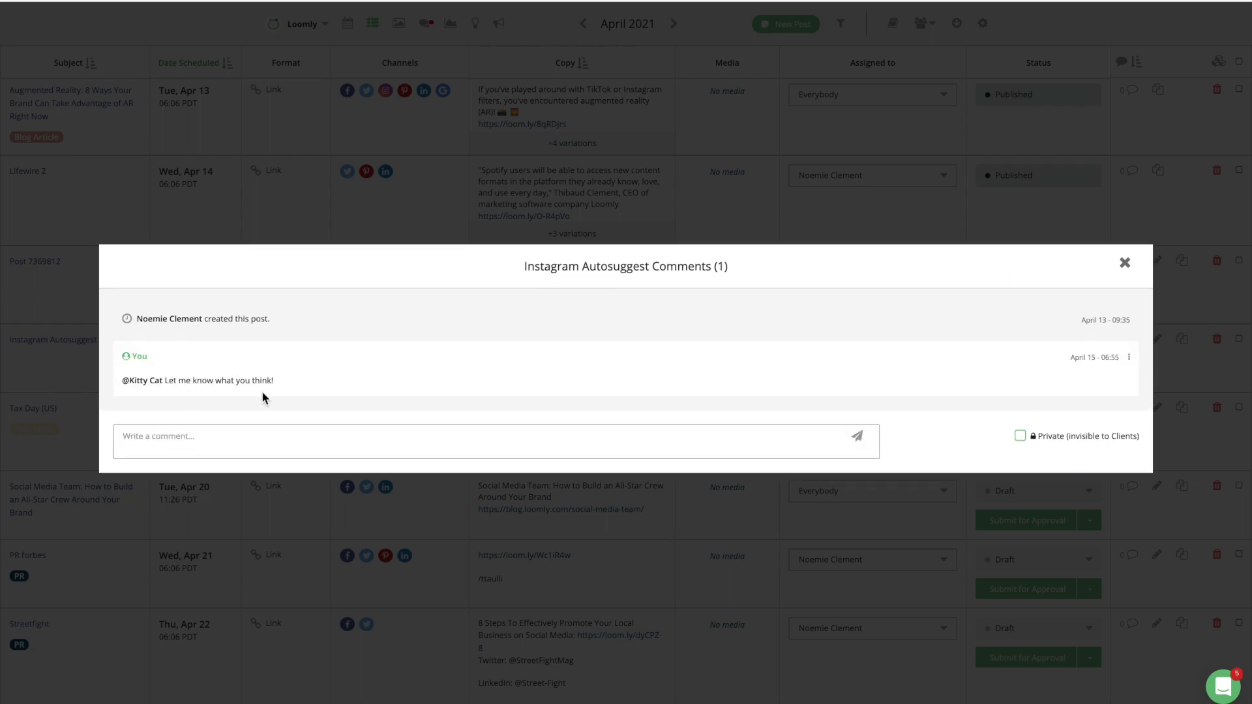
click(1125, 263)
click(50, 411)
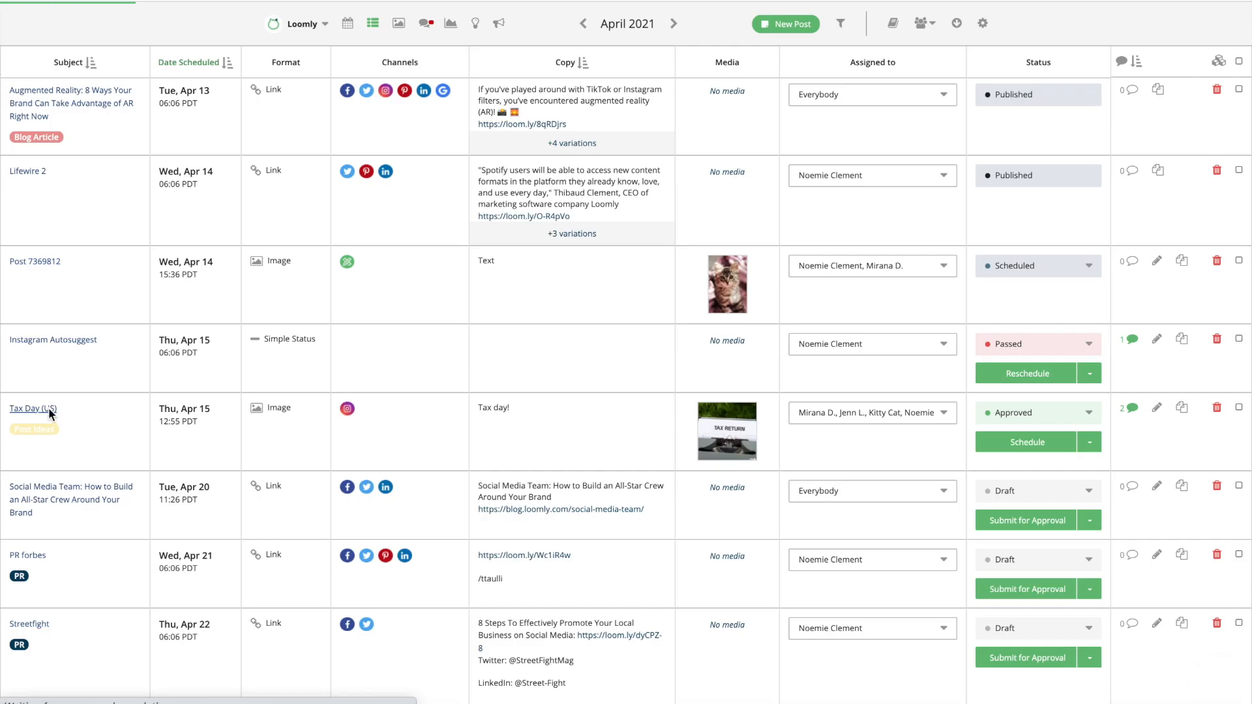
Post a 'Thanks!' comment on Tax Day (US) mentioning a teammate.
scroll(962, 438, down, 7)
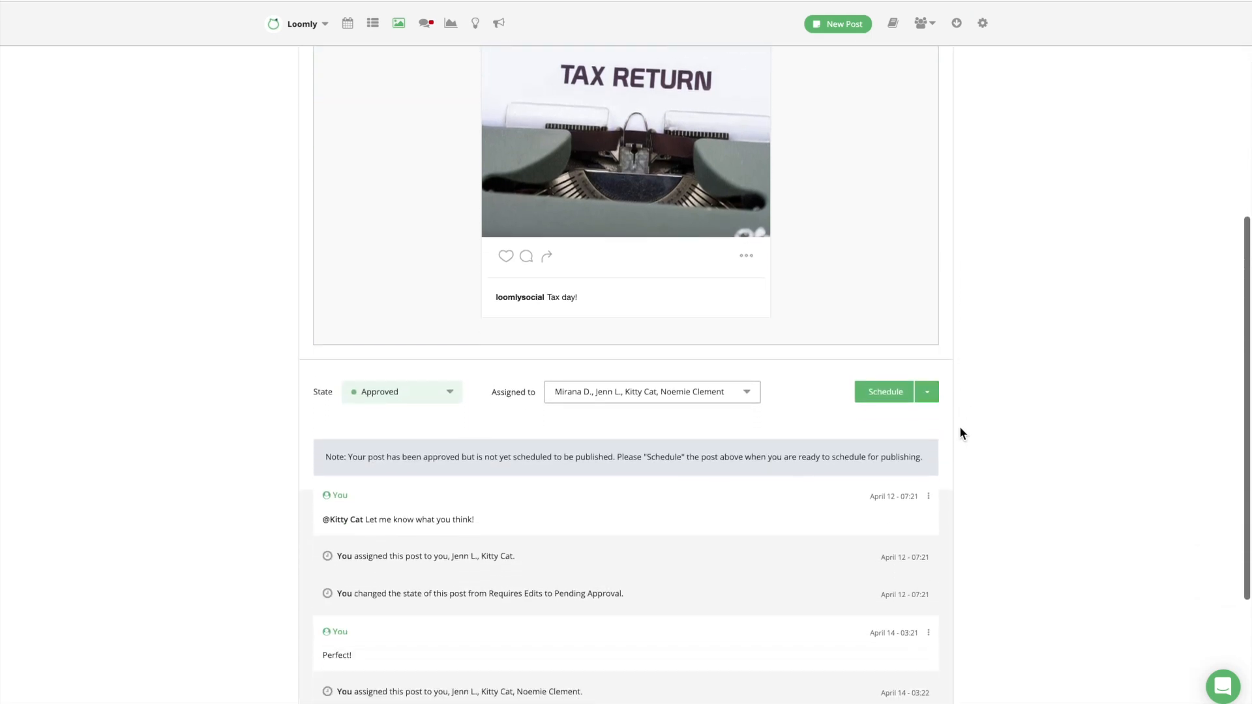
scroll(960, 427, down, 3)
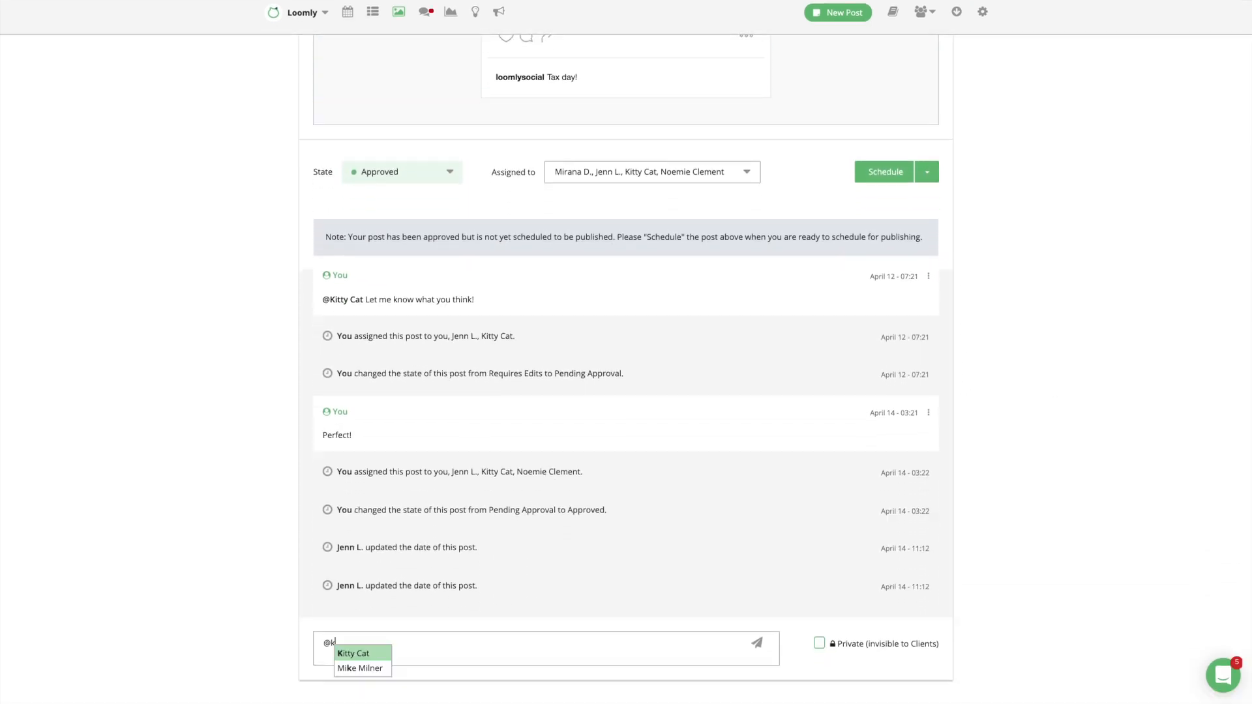
text(i)
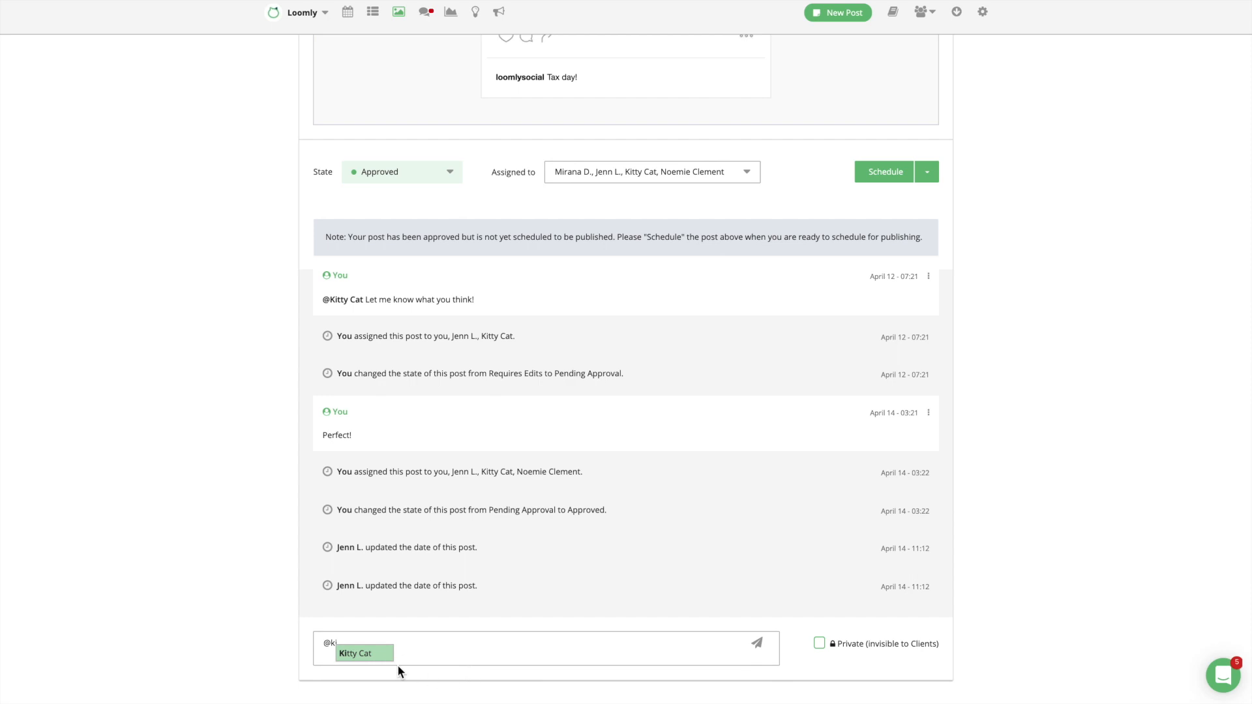
click(380, 655)
text(Thanks!)
key(Return)
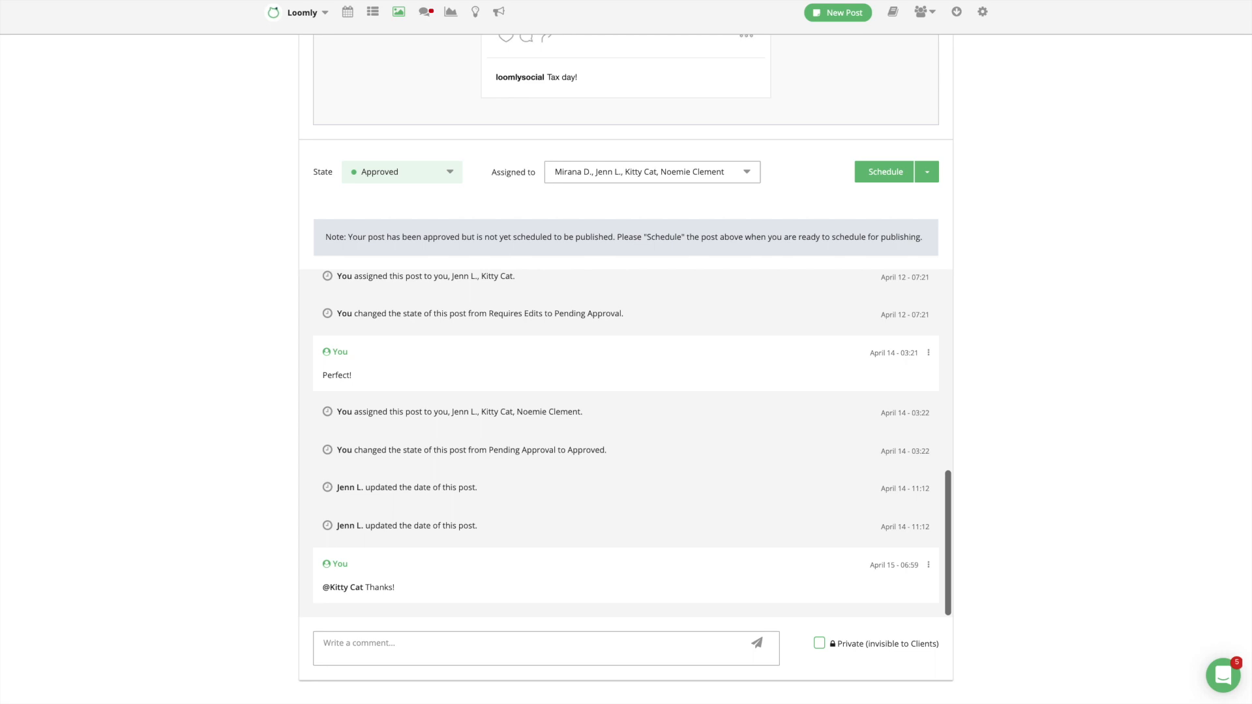
Add a private comment 'Let's schedule it next month' and pin it to the top.
click(531, 645)
text(Let's schedule )
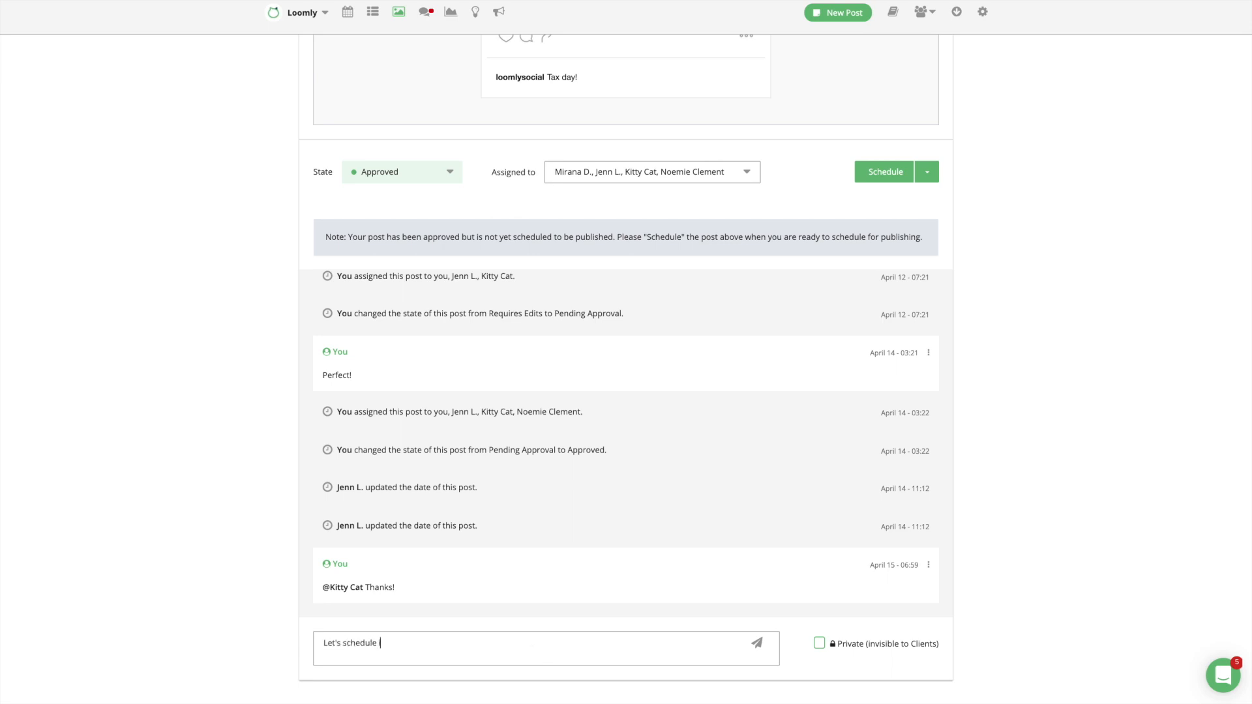
text(it next month!)
click(820, 644)
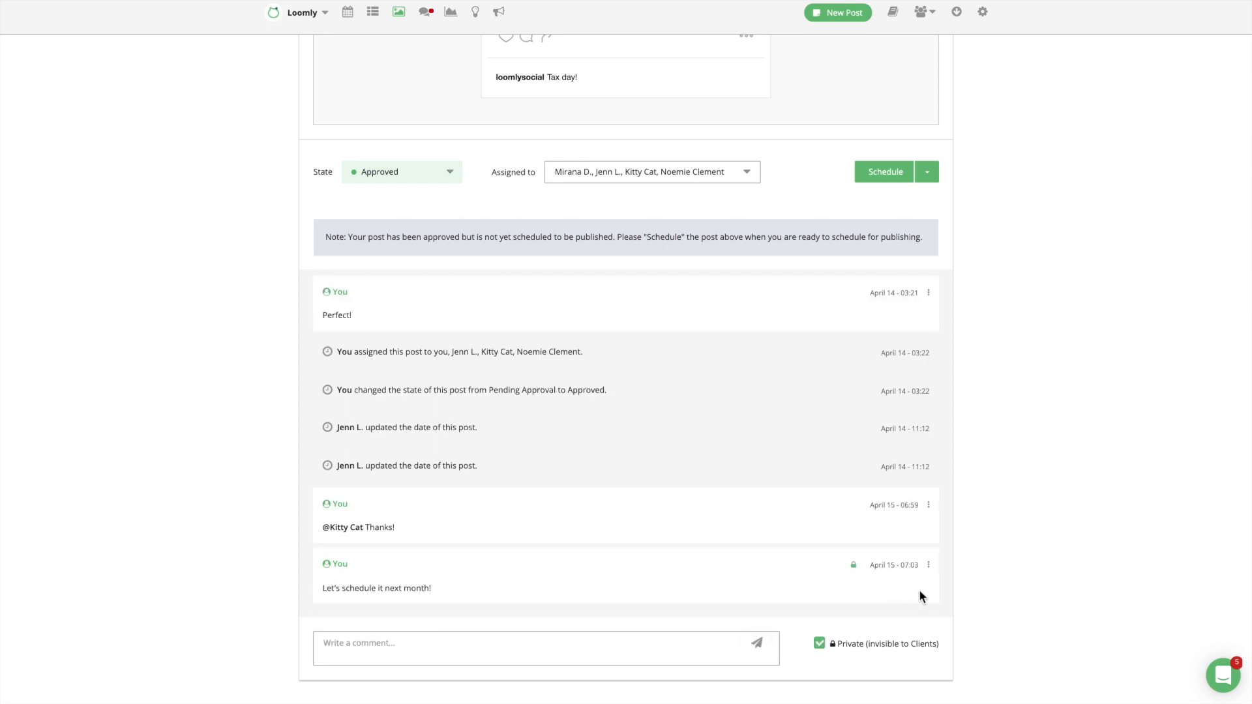
click(928, 566)
scroll(921, 573, down, 1)
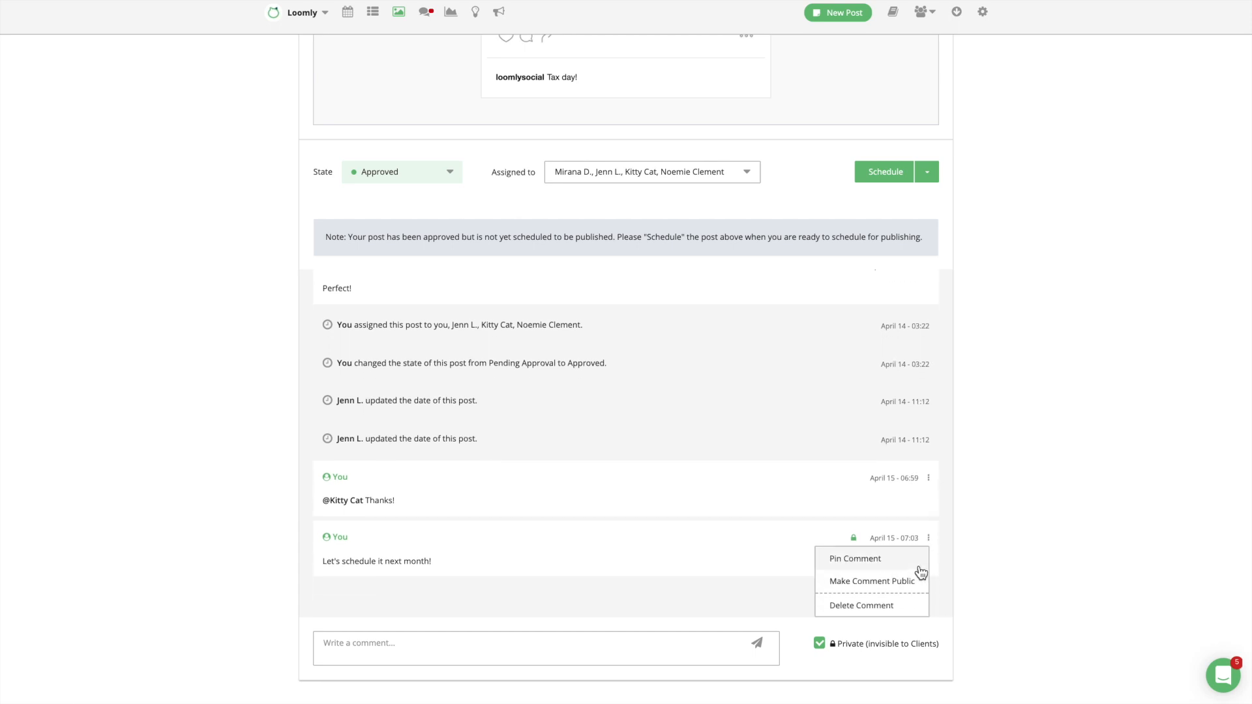
click(920, 562)
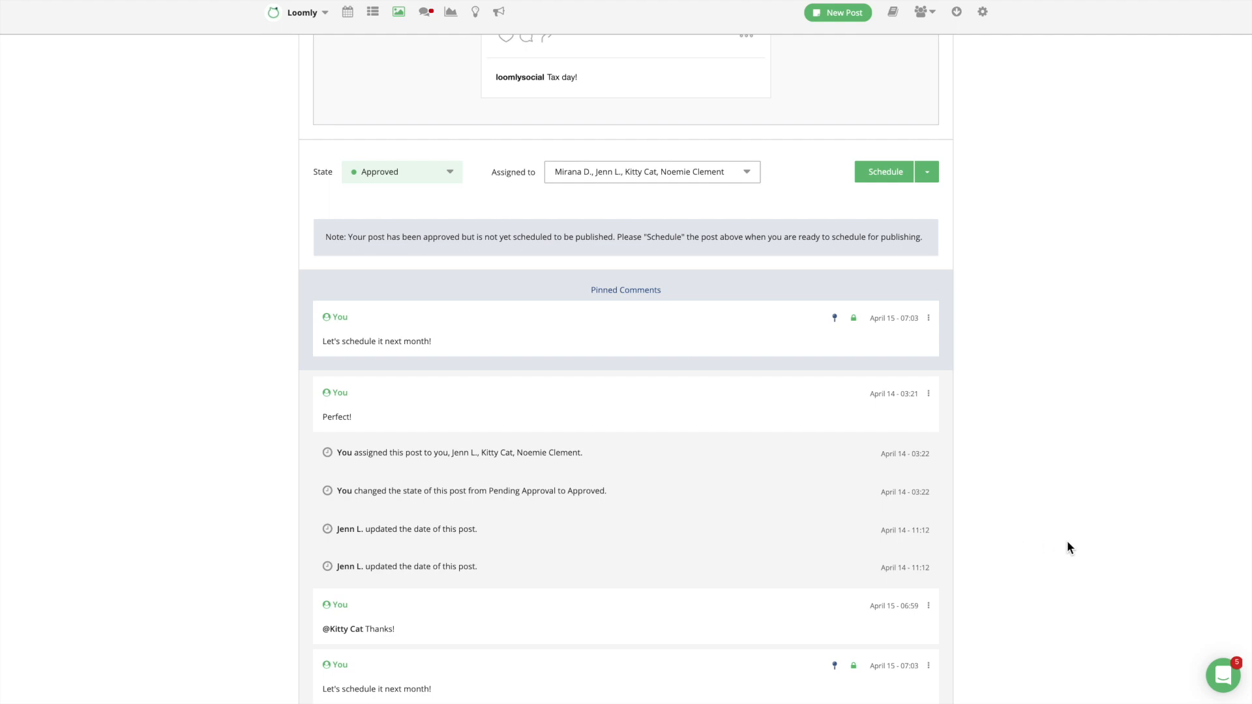
scroll(1068, 546, down, 3)
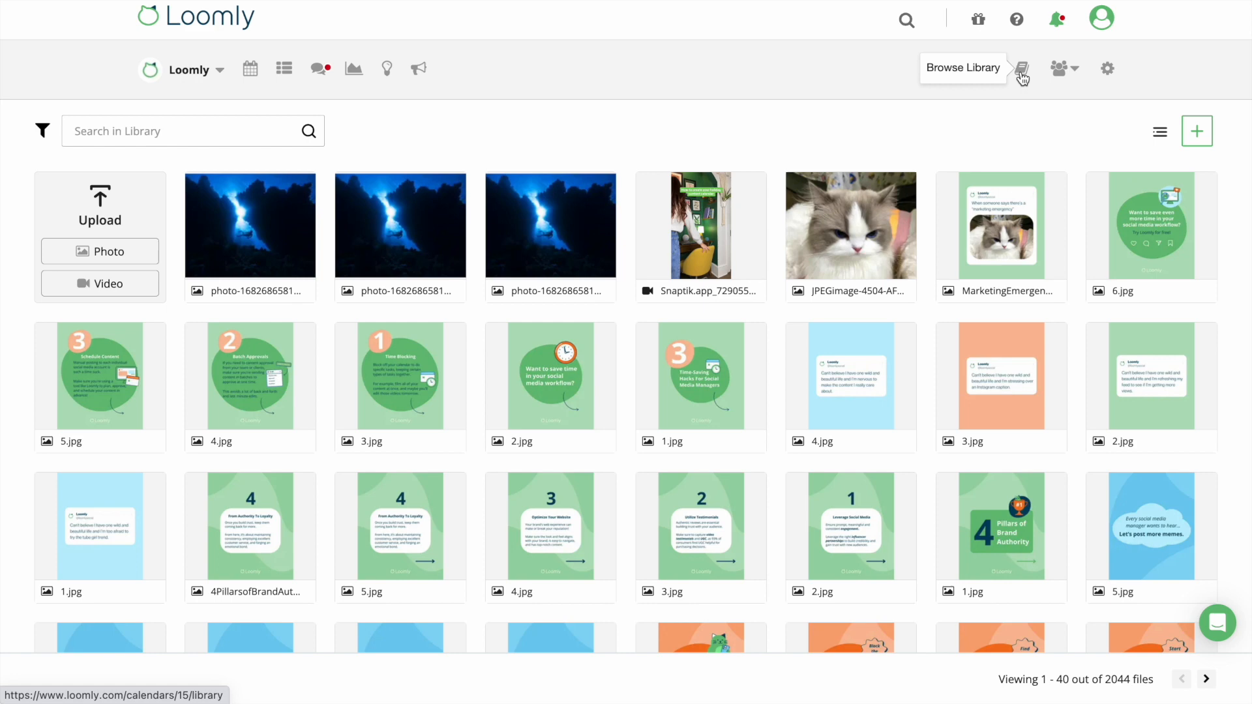
Copy the 6.jpg image's URL from its actions menu in the Library.
click(1200, 138)
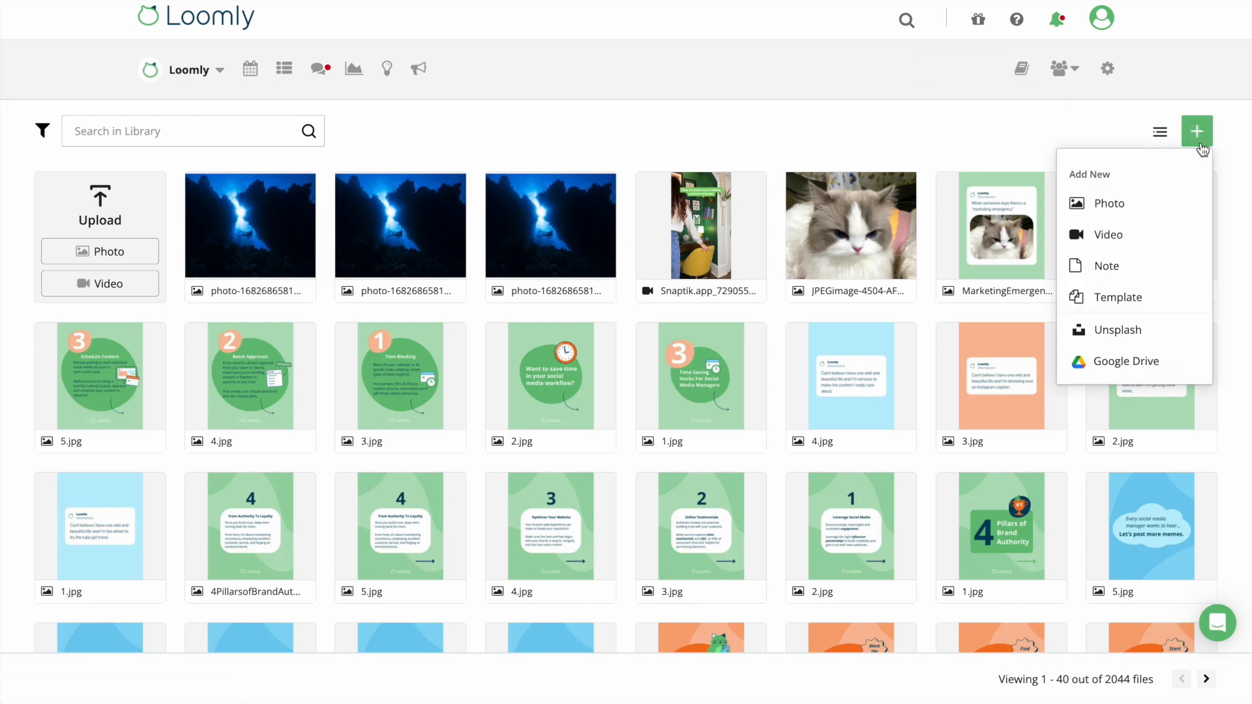
click(1114, 133)
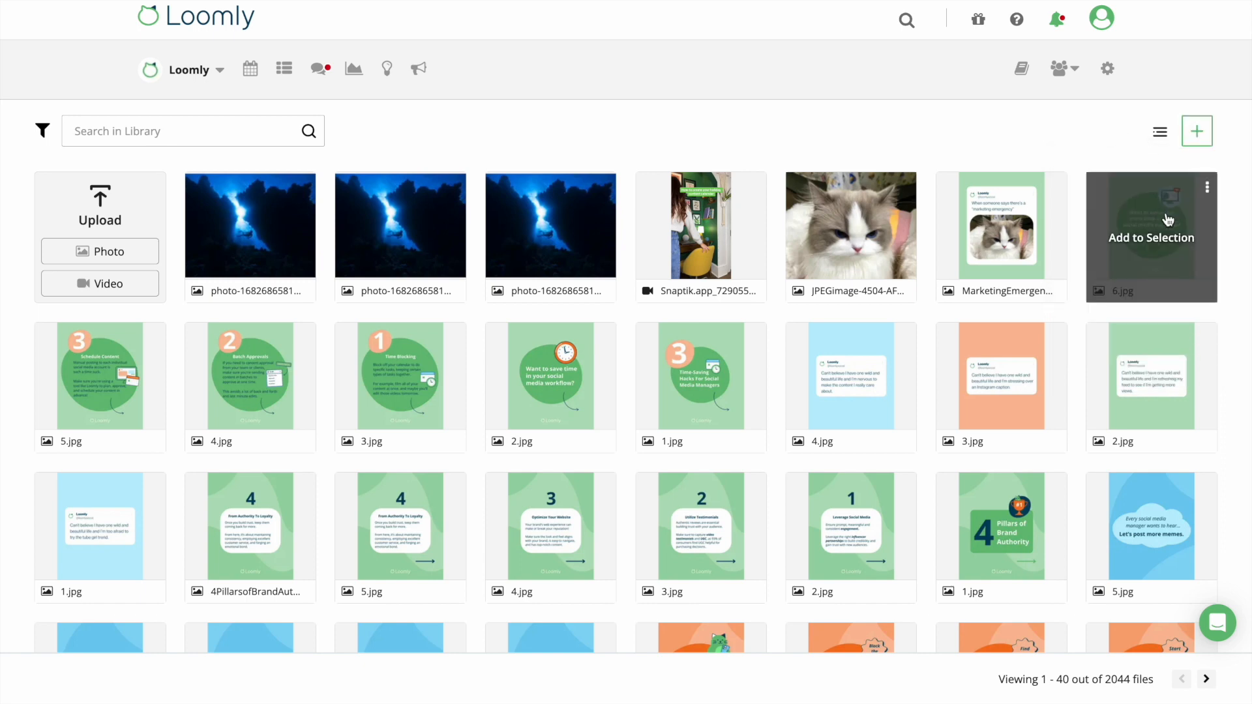
click(1207, 188)
click(1179, 303)
View the 6.jpg asset and copy its shareable link.
click(1207, 192)
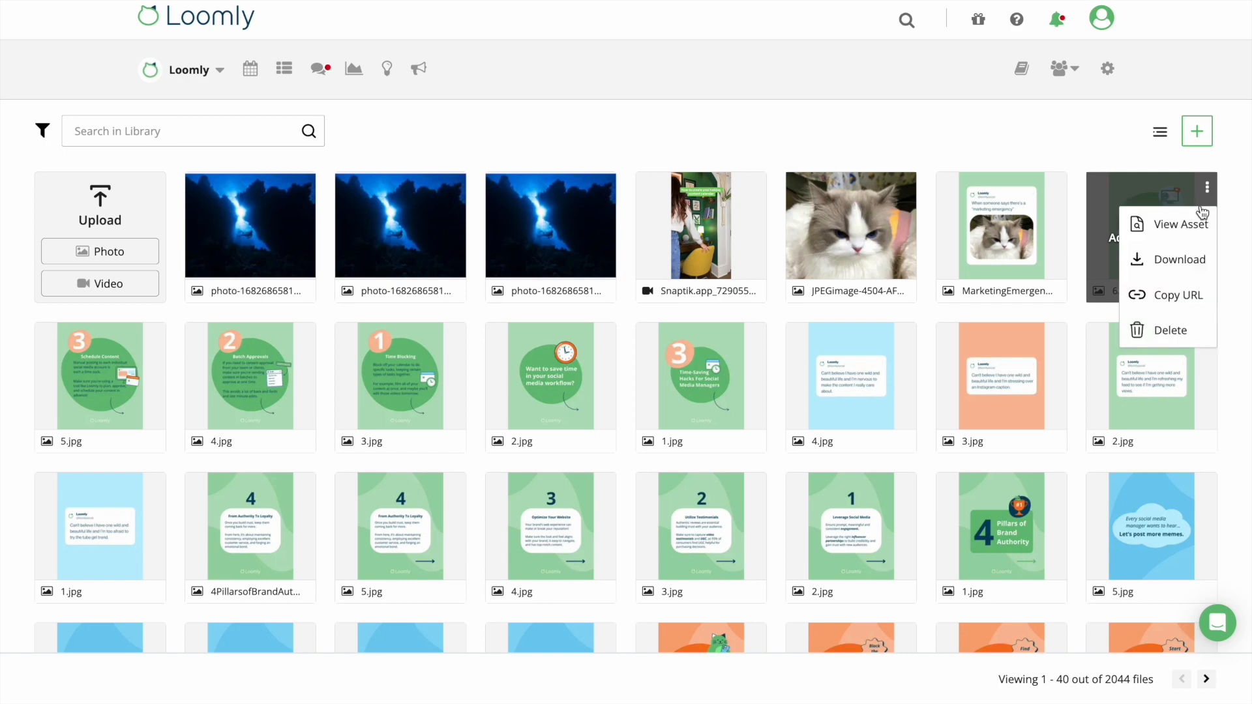
click(1194, 218)
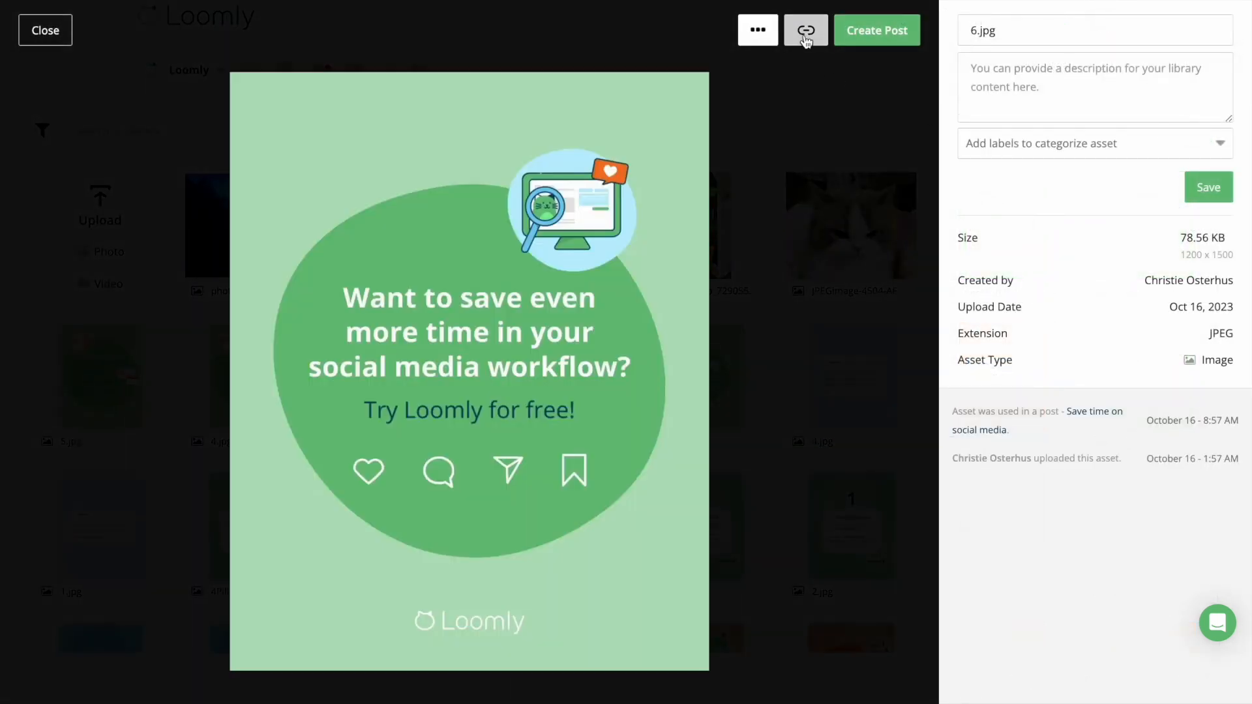
click(807, 35)
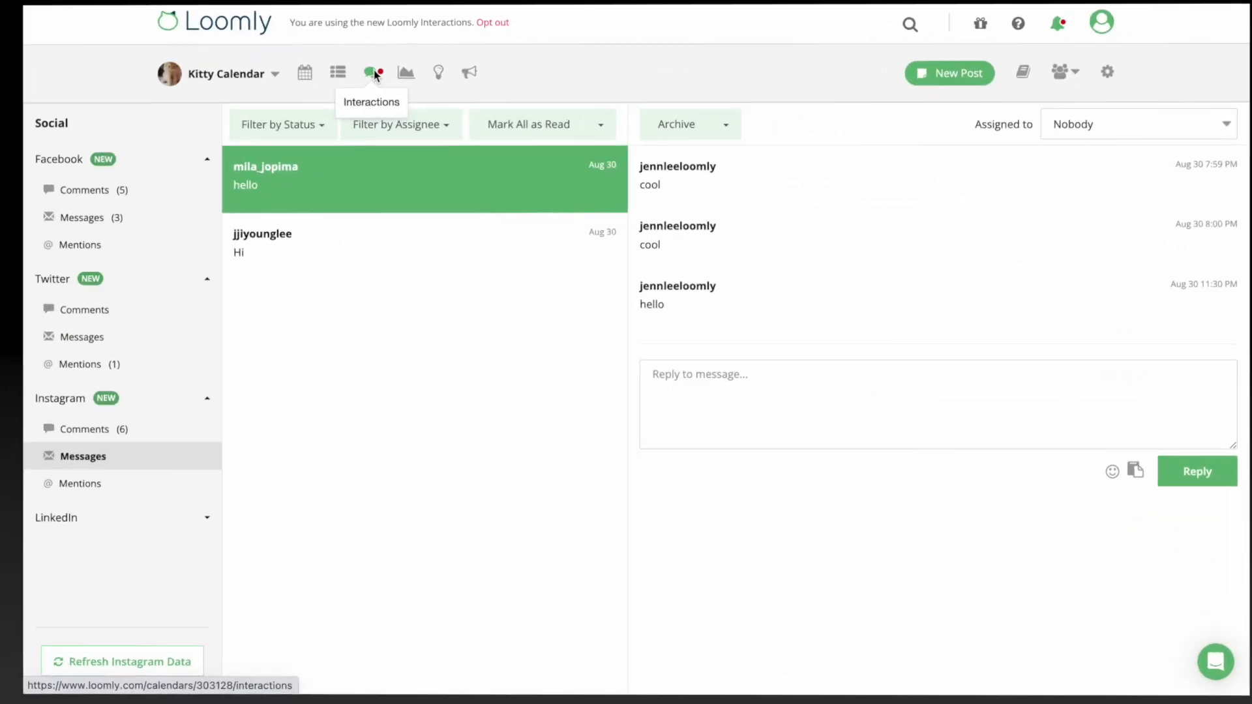
Assign the Instagram thread to a teammate, reply 'Hello! How are you?', then filter by that assignee.
click(1112, 124)
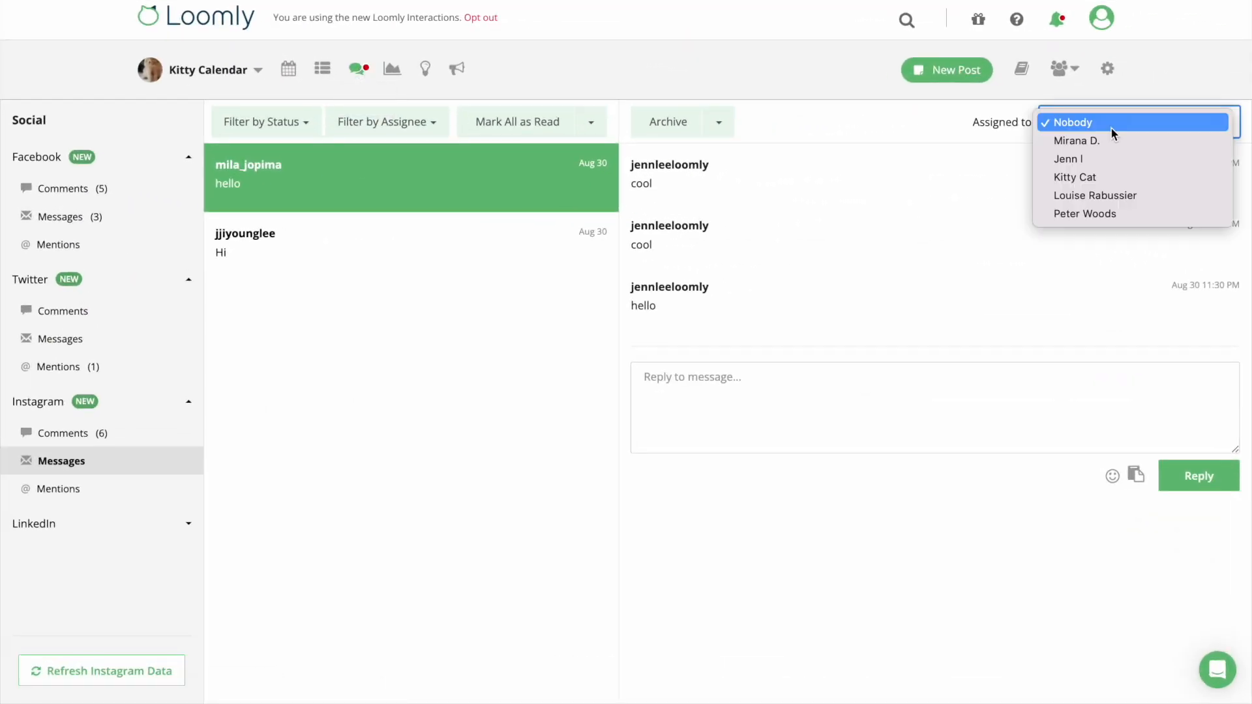
click(1101, 178)
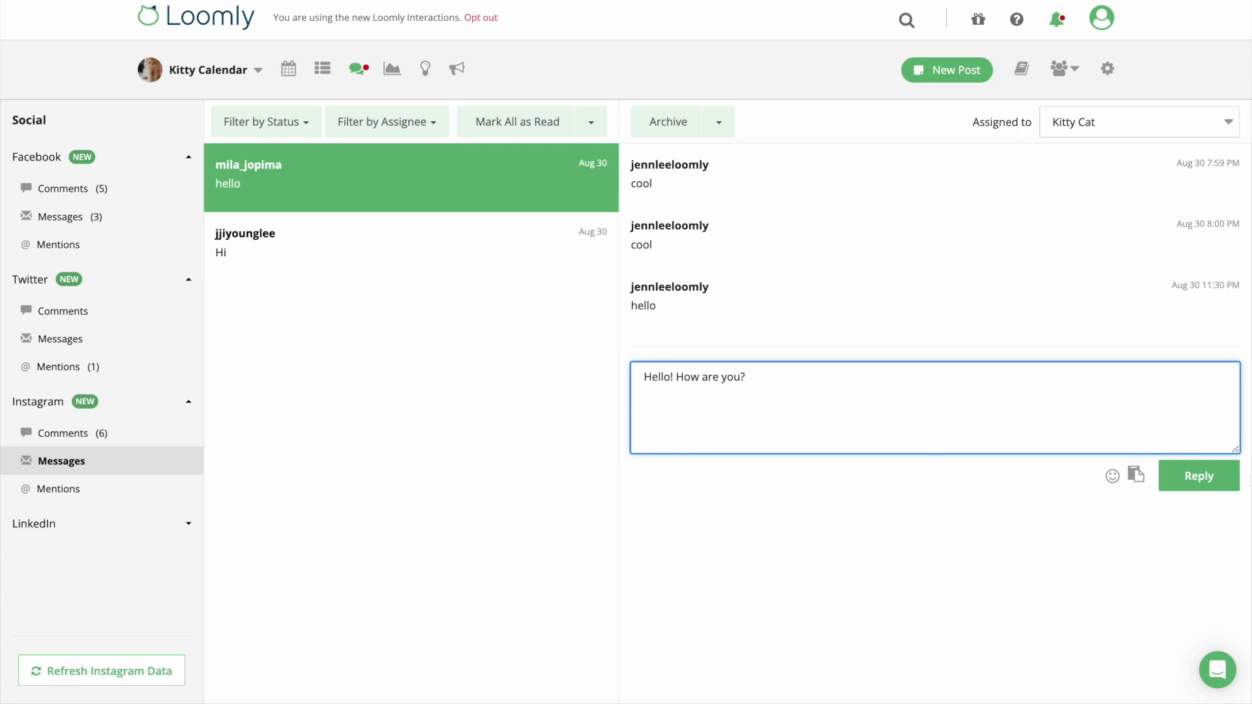
click(1196, 475)
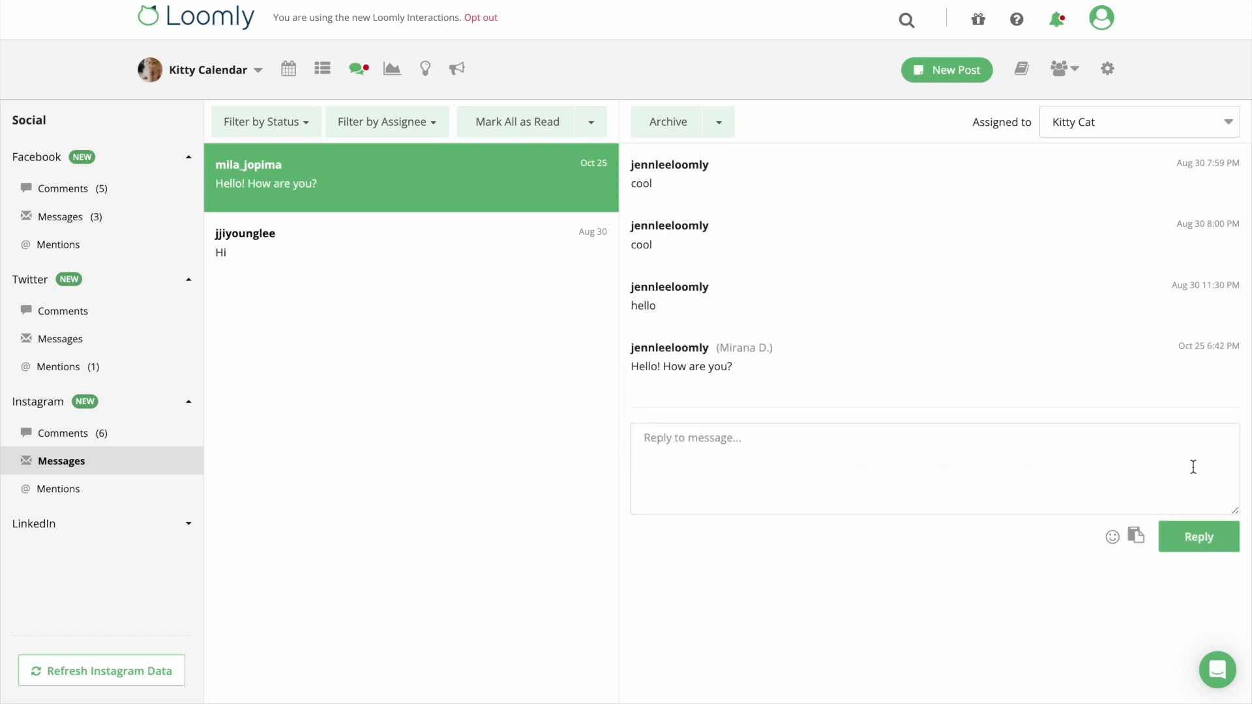
click(415, 129)
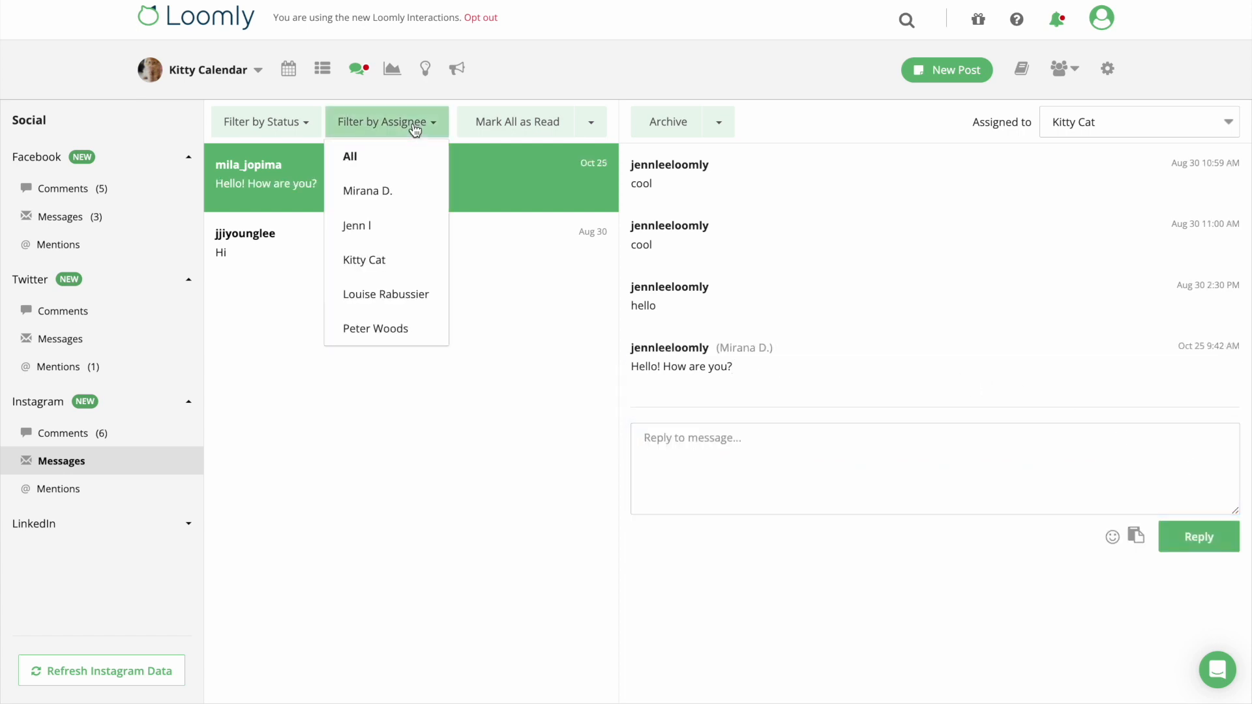
click(378, 270)
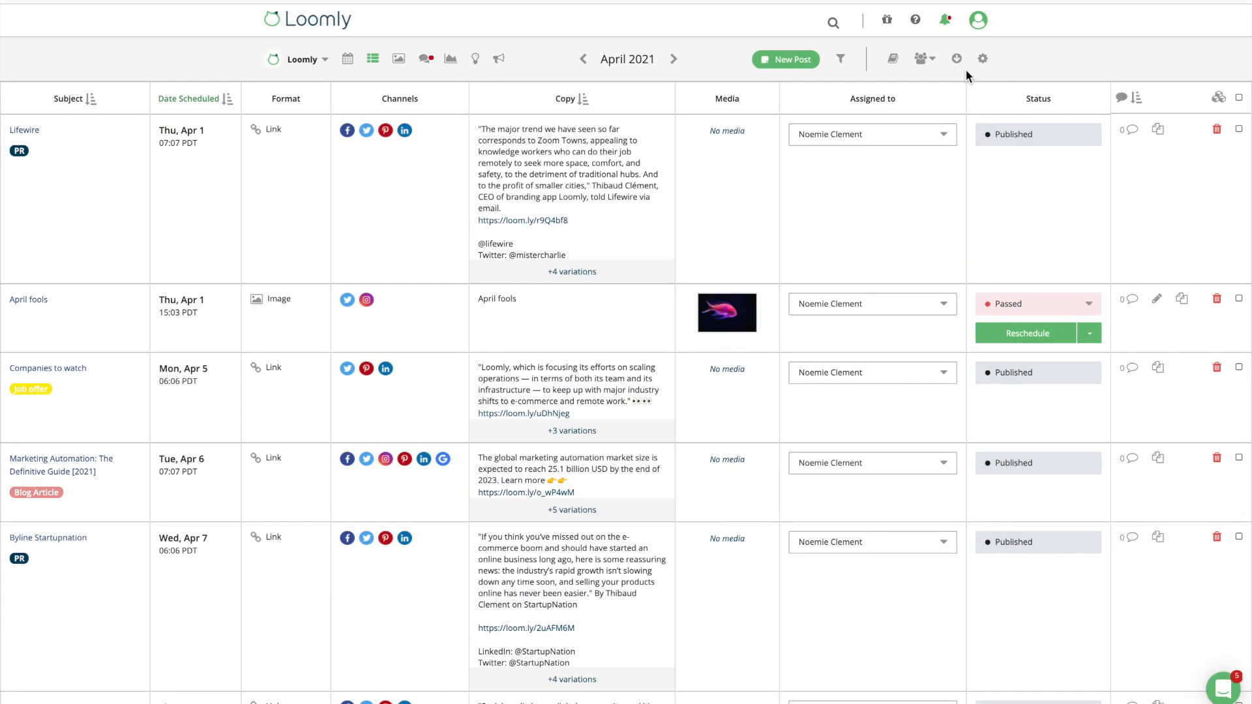
Export the April 1–30, 2021 posts to PDF and open the downloaded file.
click(956, 61)
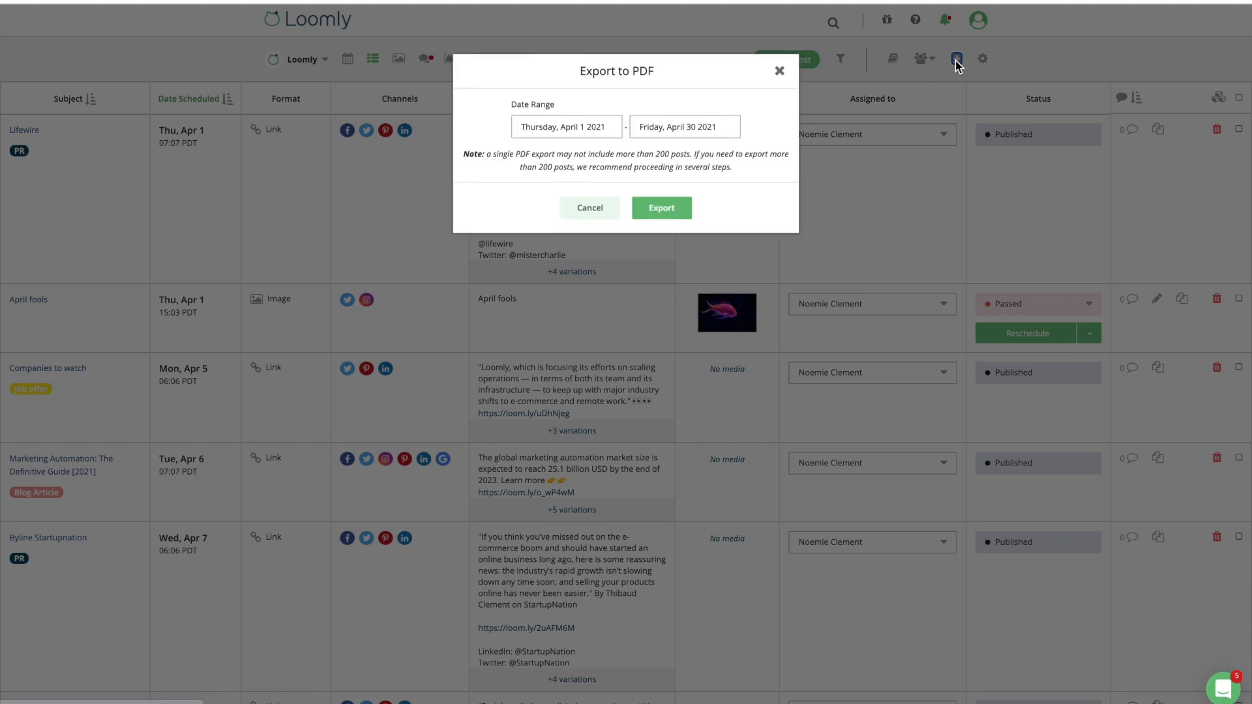
click(683, 217)
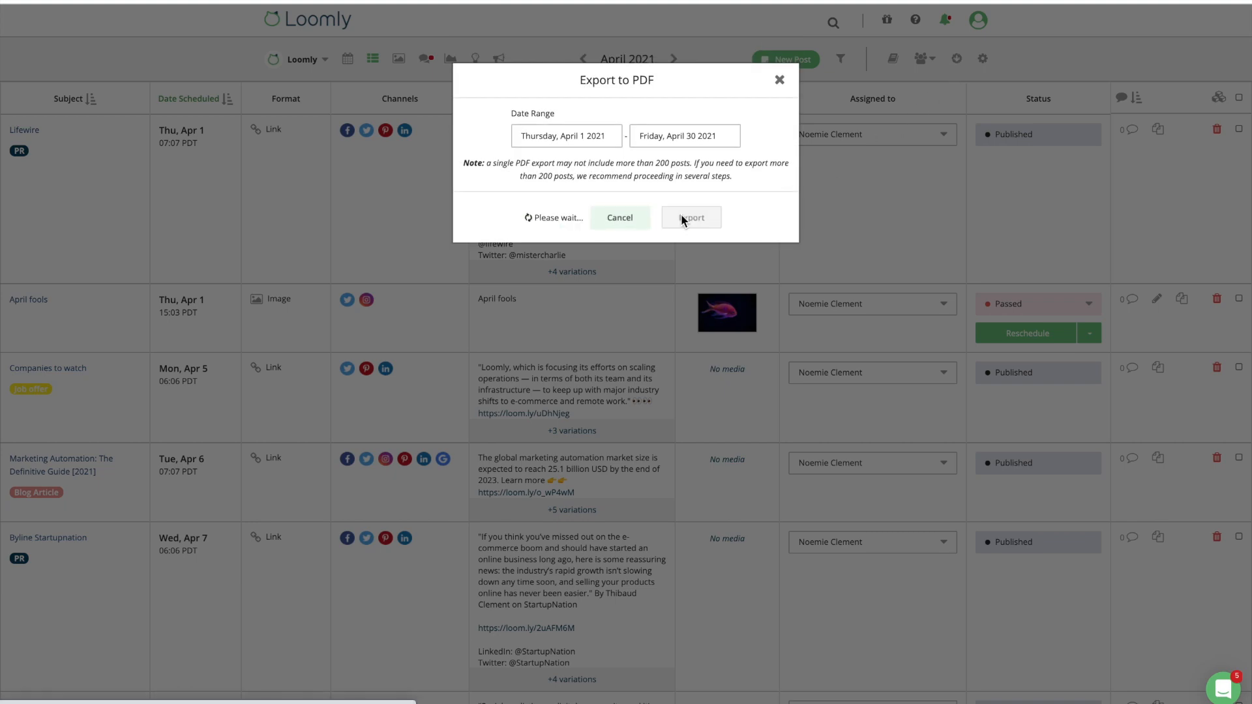
click(112, 690)
scroll(586, 486, down, 5)
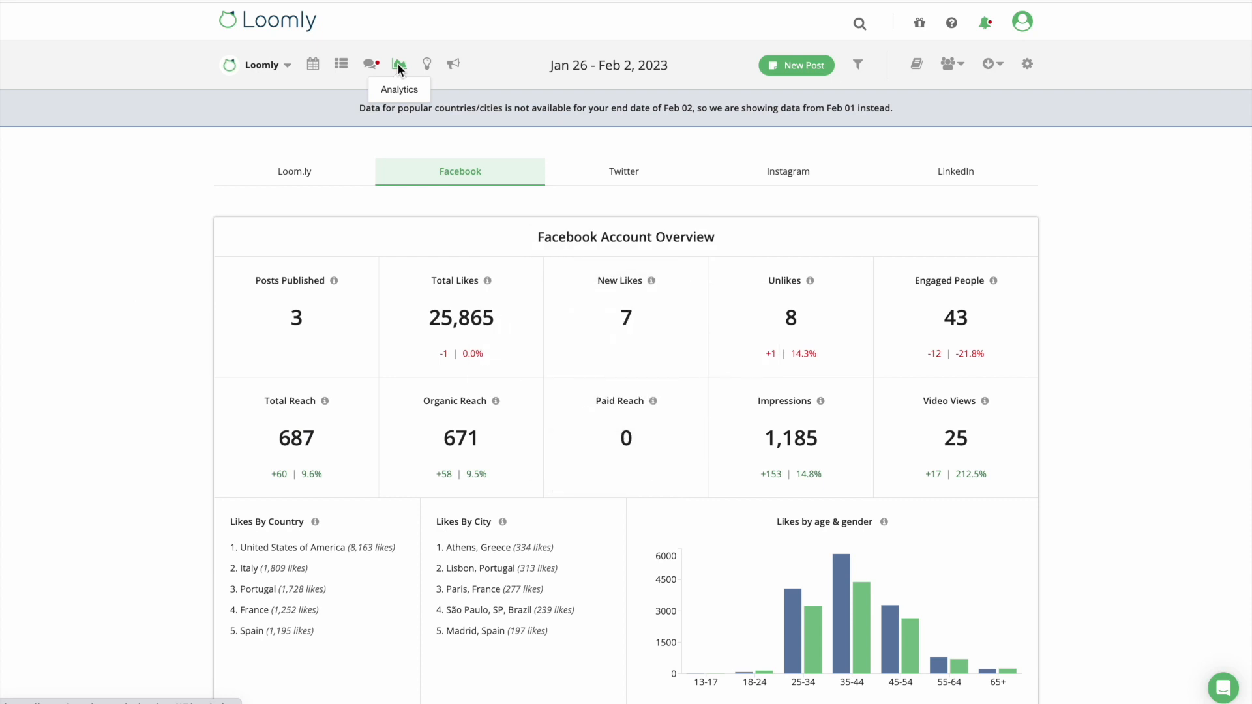
Start a New Scheduled Report under Schedule PDF Reports, then close it without saving.
click(991, 65)
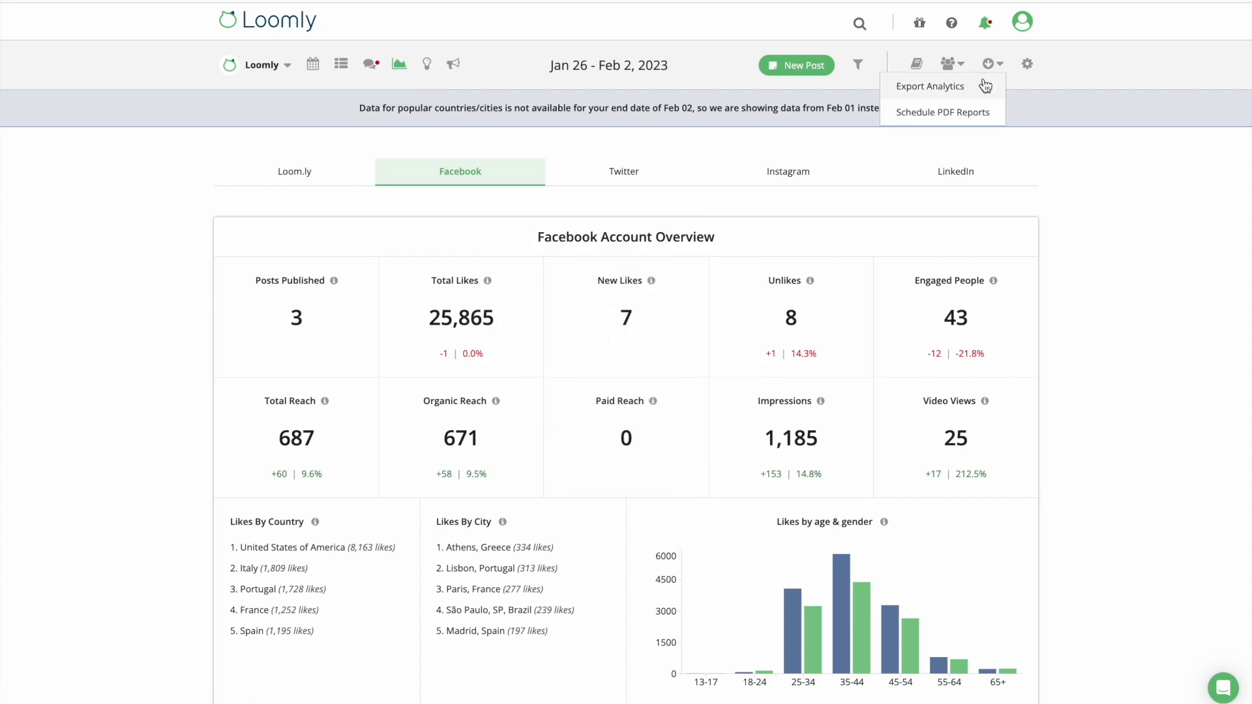
click(965, 110)
click(867, 194)
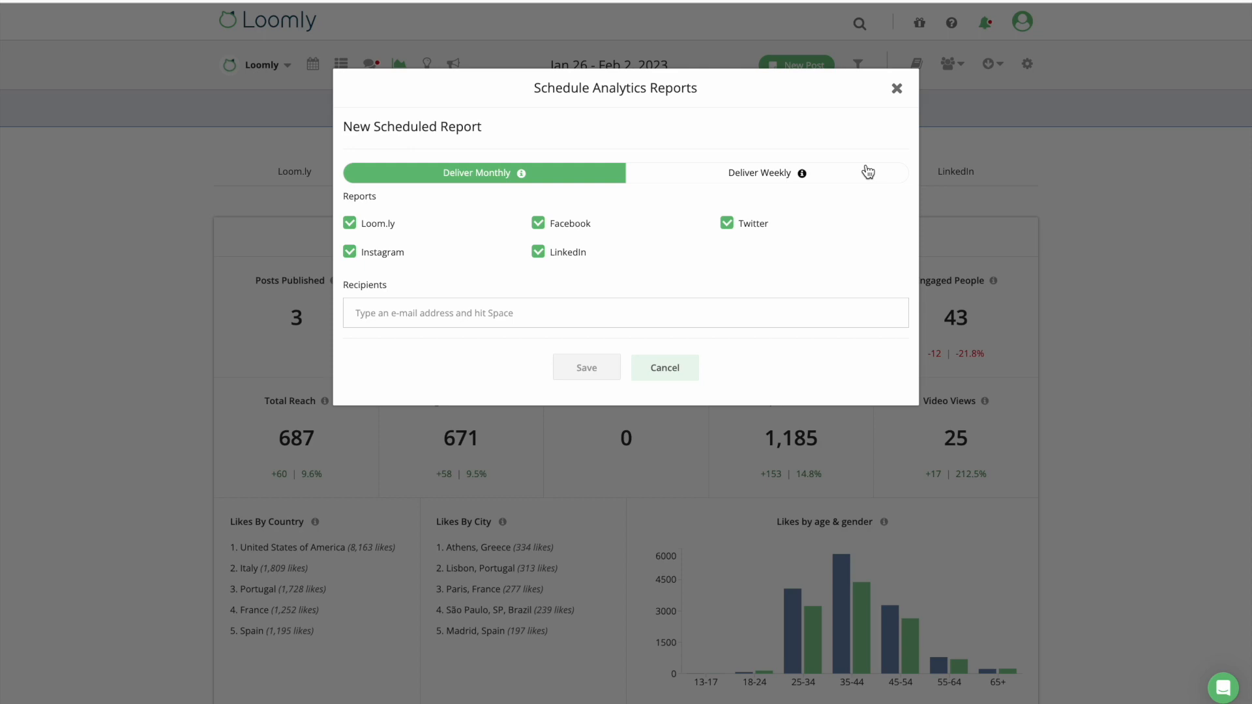
click(897, 88)
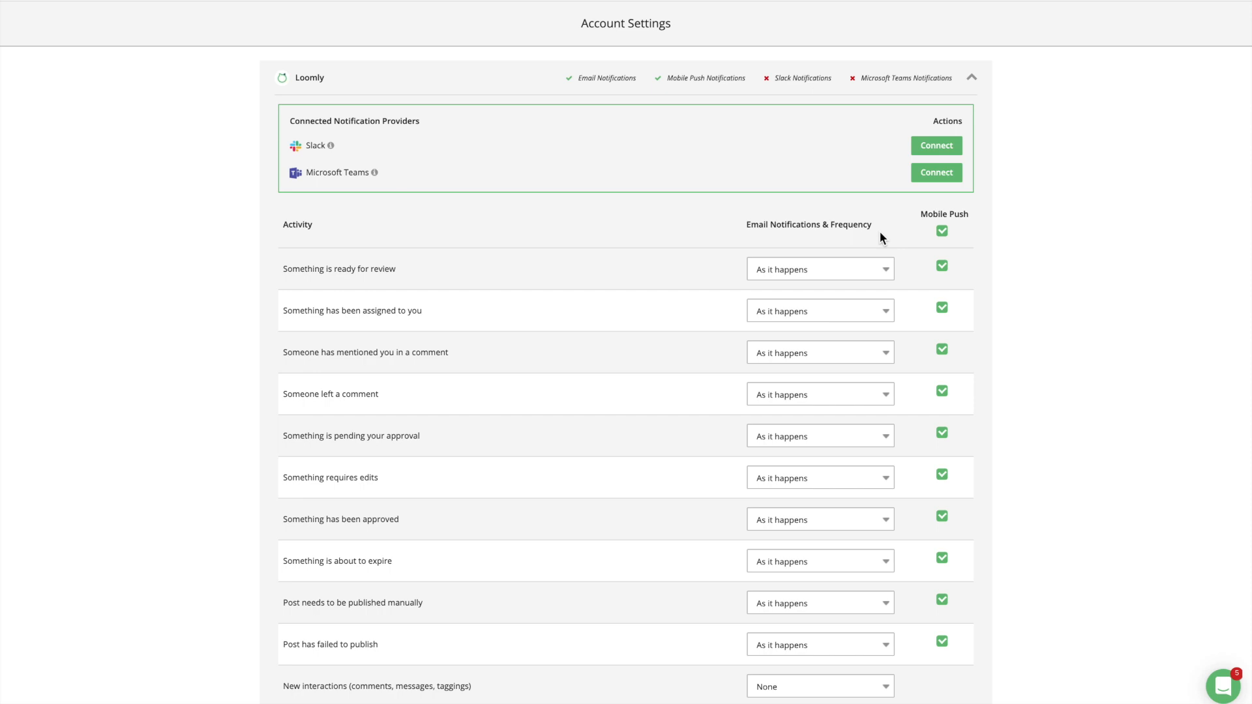
Keep ready-for-review e-mails As it happens with Mobile Push on, then collapse Loomly's notification section.
click(885, 264)
click(894, 248)
click(944, 269)
click(944, 268)
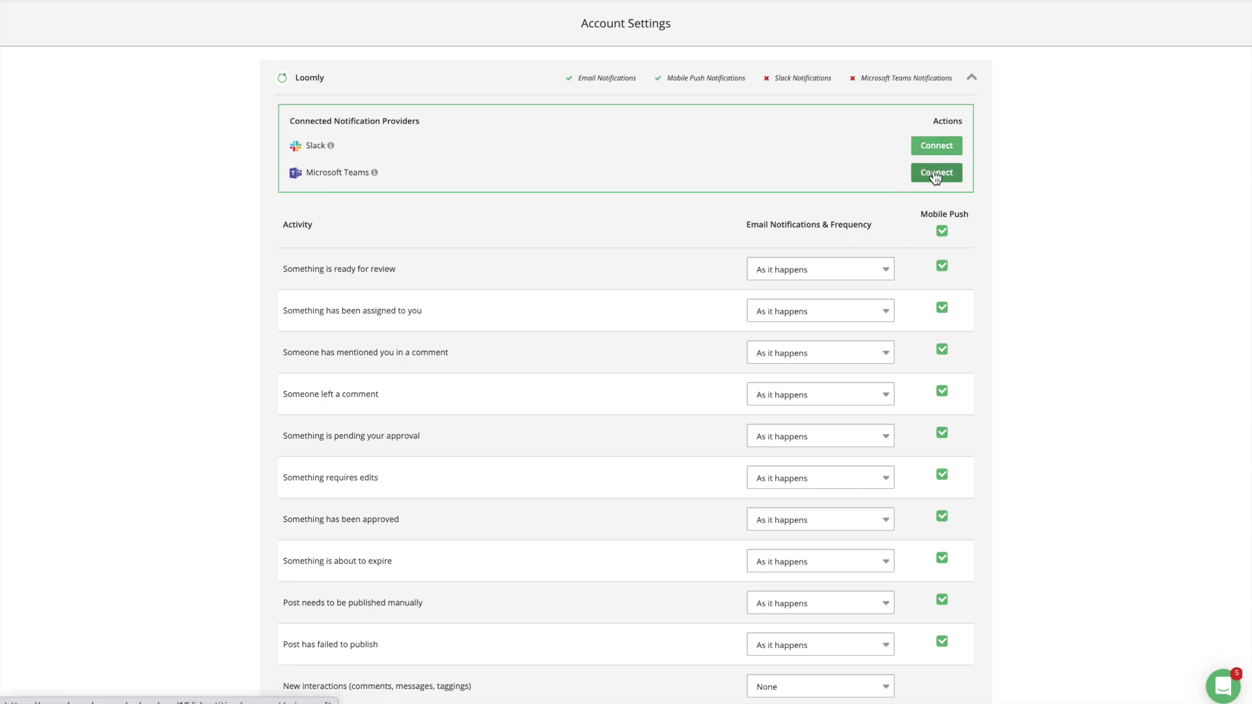
click(972, 77)
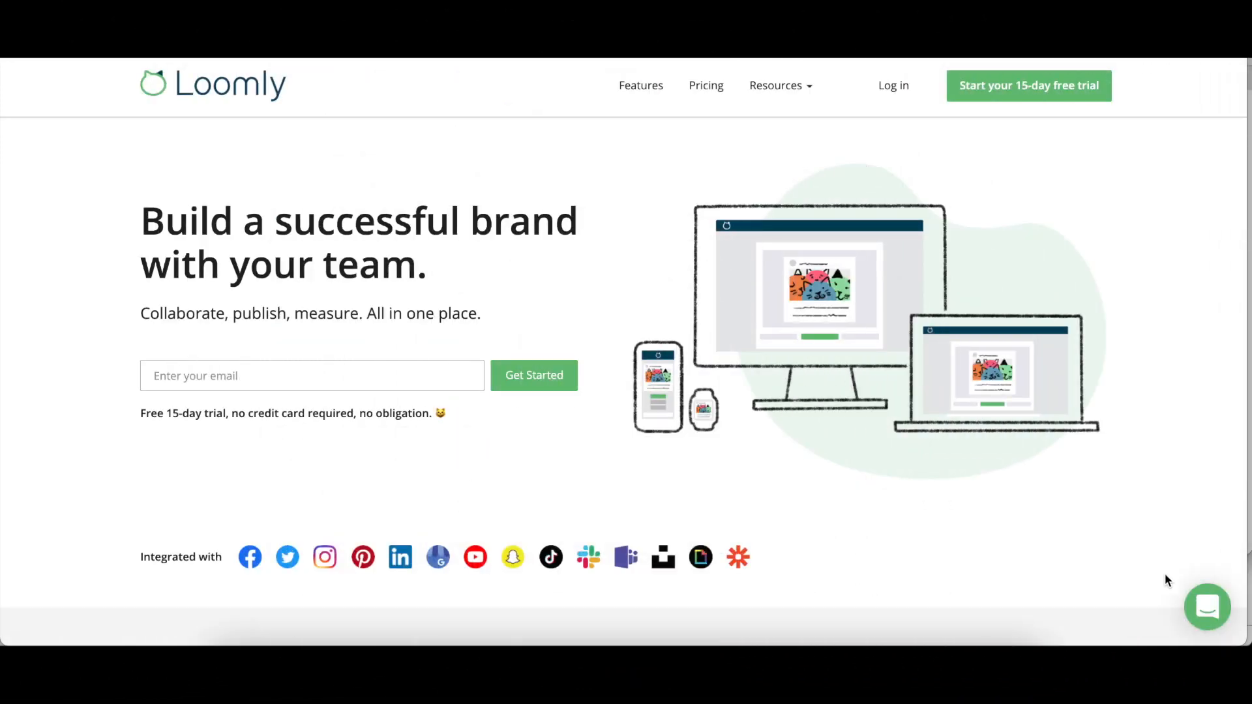
Start a new support chat message and draft 'Hi' in it.
click(1207, 610)
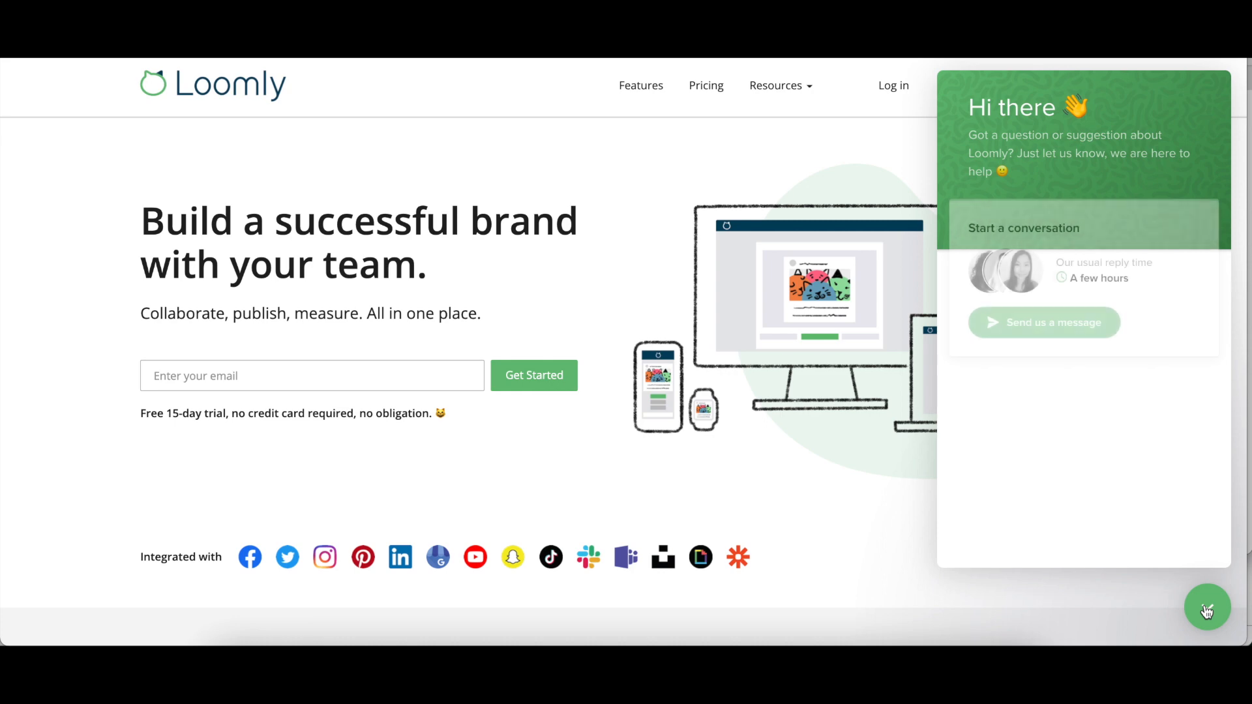
click(1066, 332)
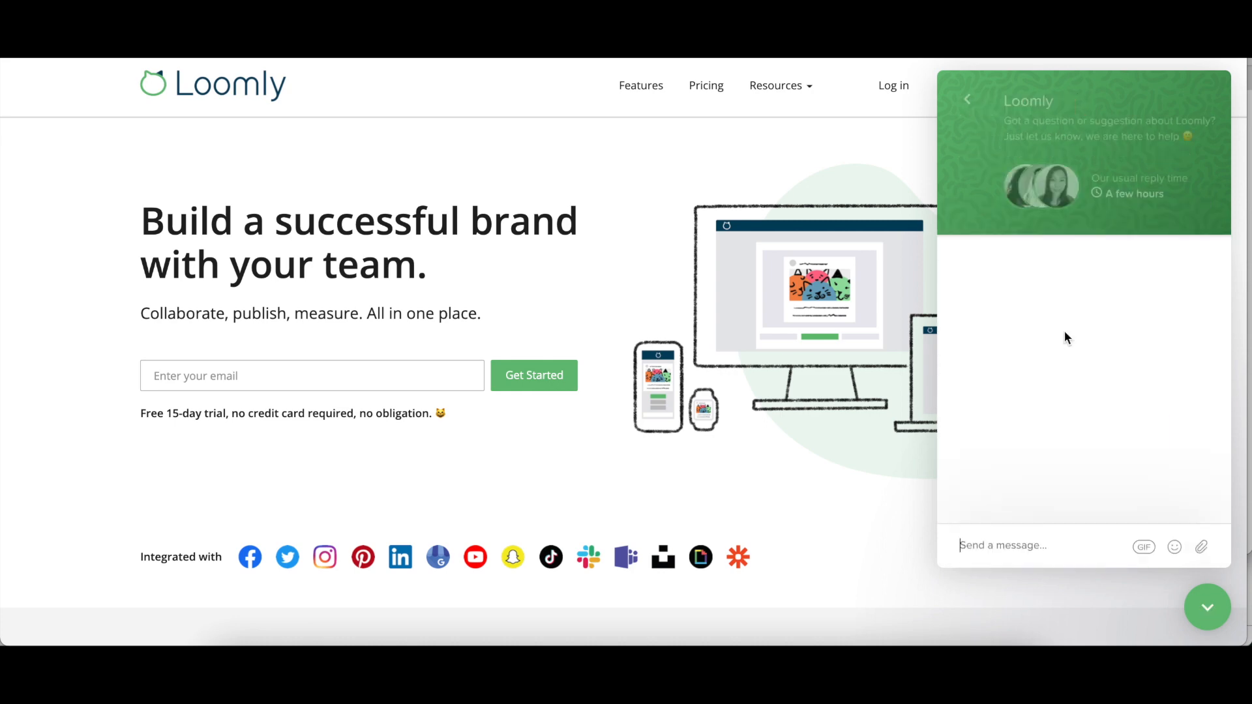
text(Hi)
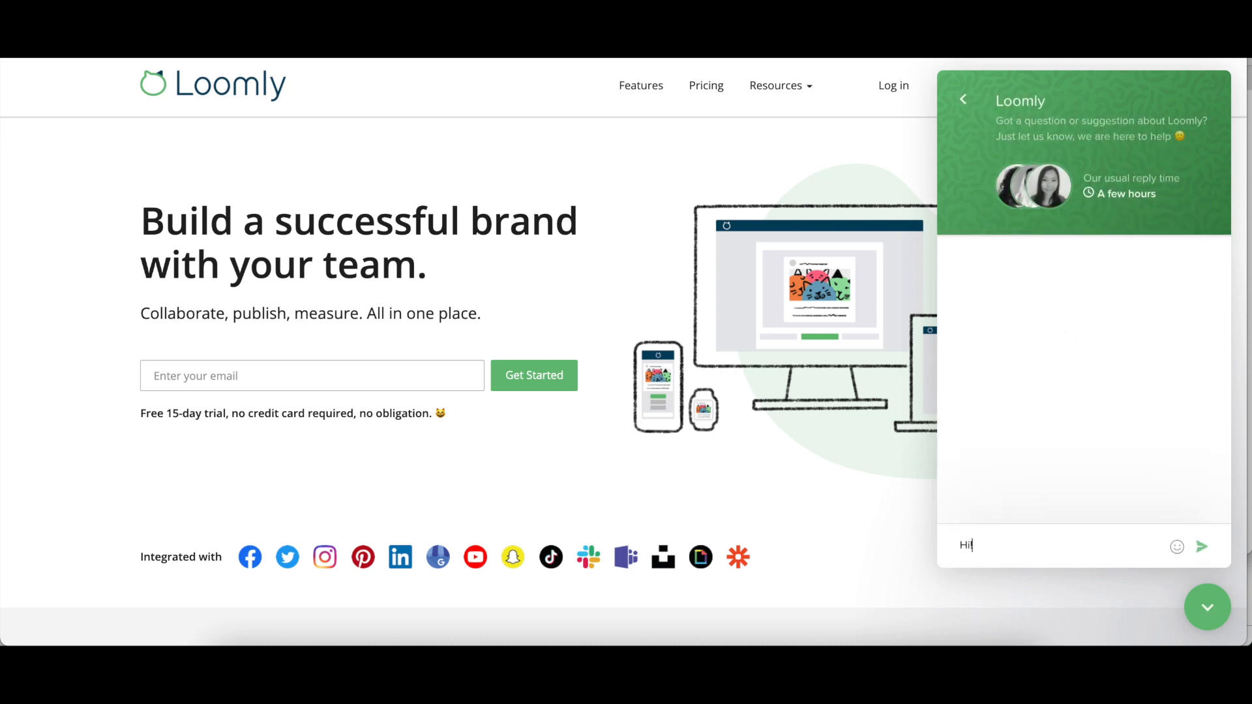